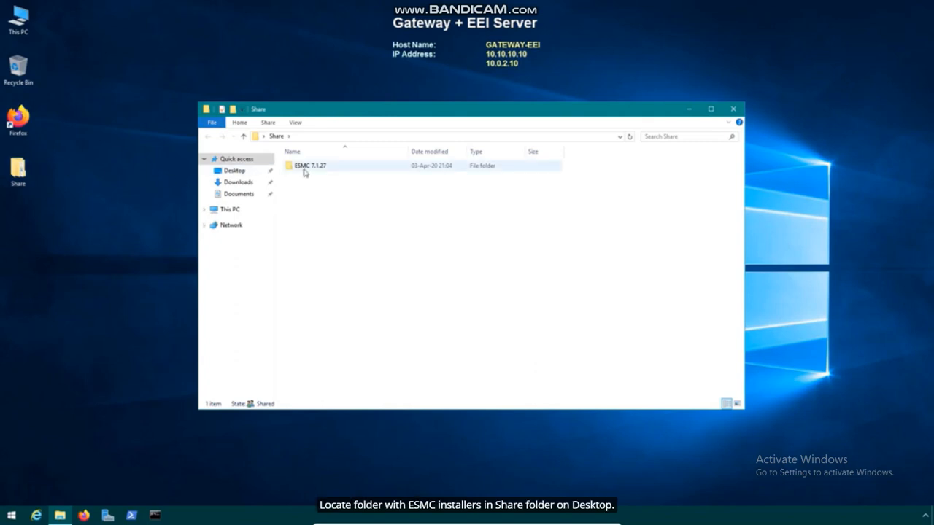
Open the desktop Share folder to list the ESMC 7.1.27 installer folder
{"action": "double_click", "coordinate": [302, 167]}
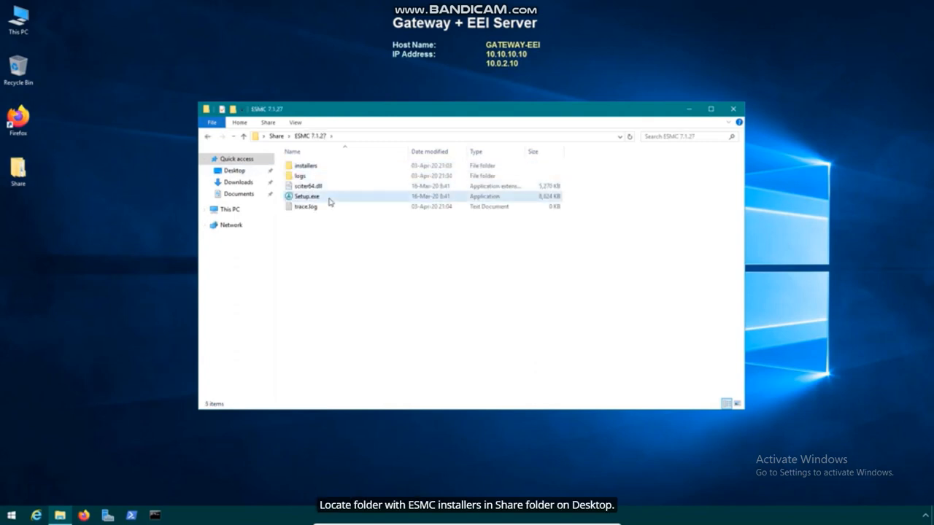
Run Setup.exe from the ESMC 7.1.27 folder
{"action": "left_click", "coordinate": [329, 202]}
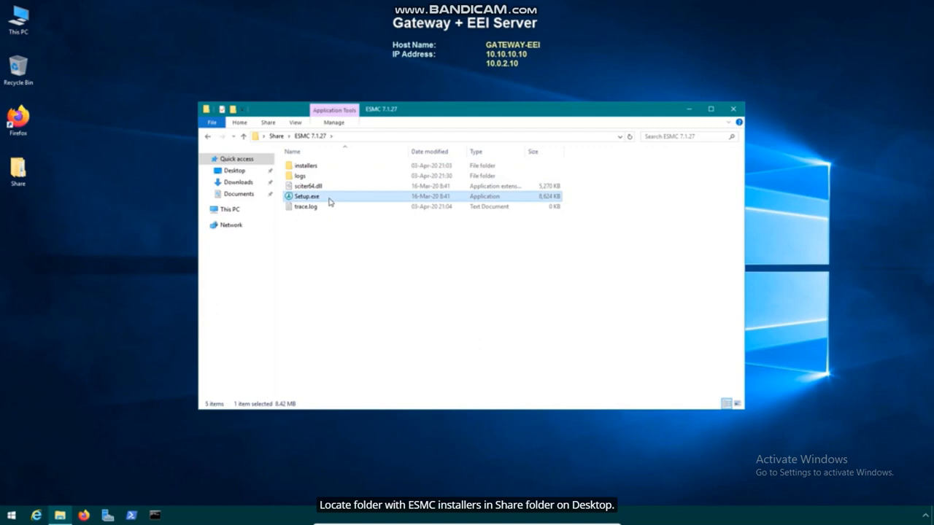
{"action": "double_click", "coordinate": [329, 201]}
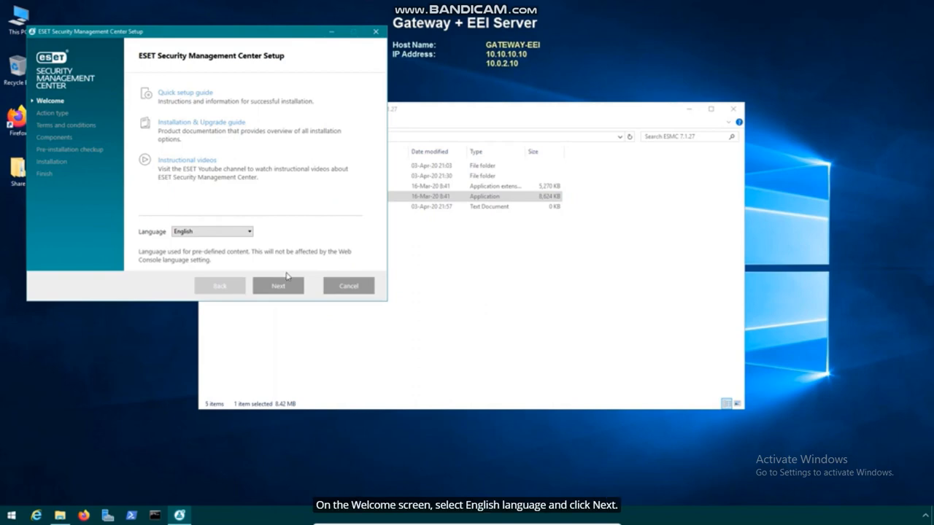
Accept the license, deselect Server, Webconsole and Rogue Detection Sensor, install Apache HTTP Proxy, and finish
{"action": "left_click", "coordinate": [288, 287]}
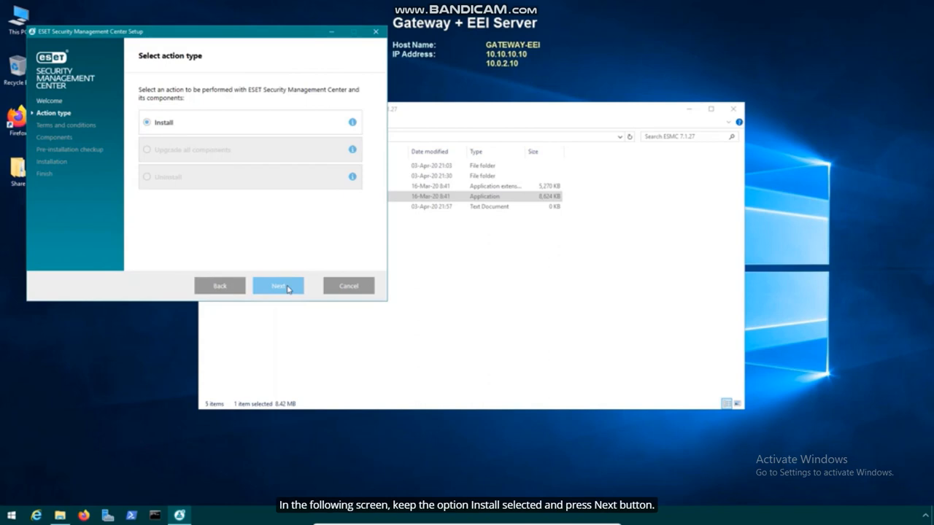
{"action": "left_click", "coordinate": [288, 287]}
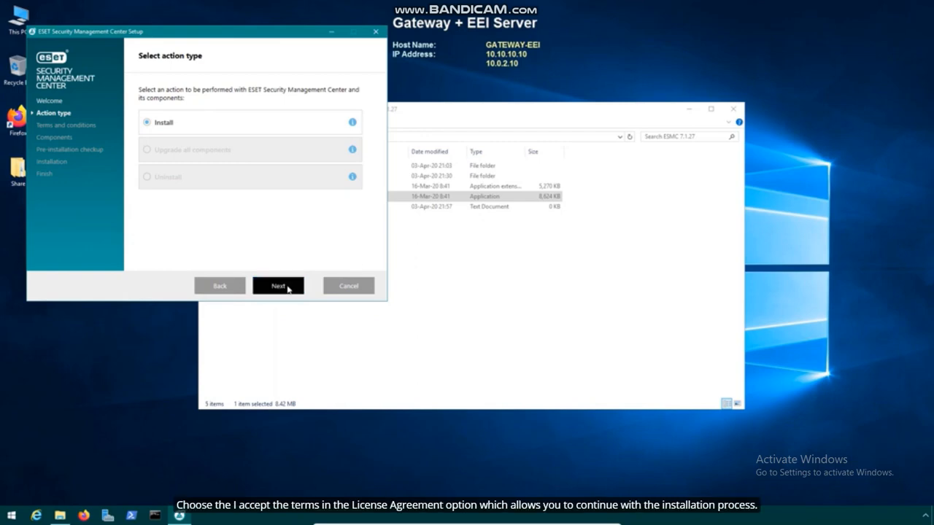
{"action": "left_click", "coordinate": [151, 226]}
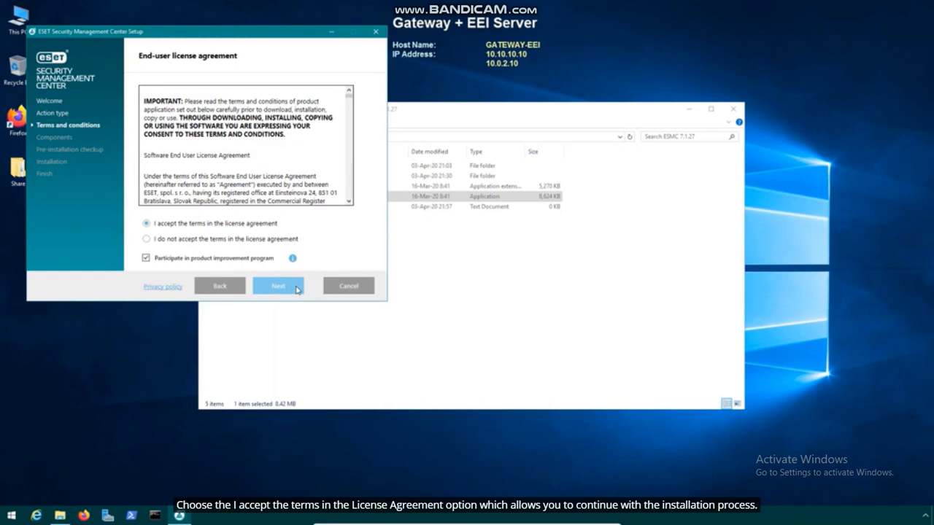
{"action": "left_click", "coordinate": [297, 288]}
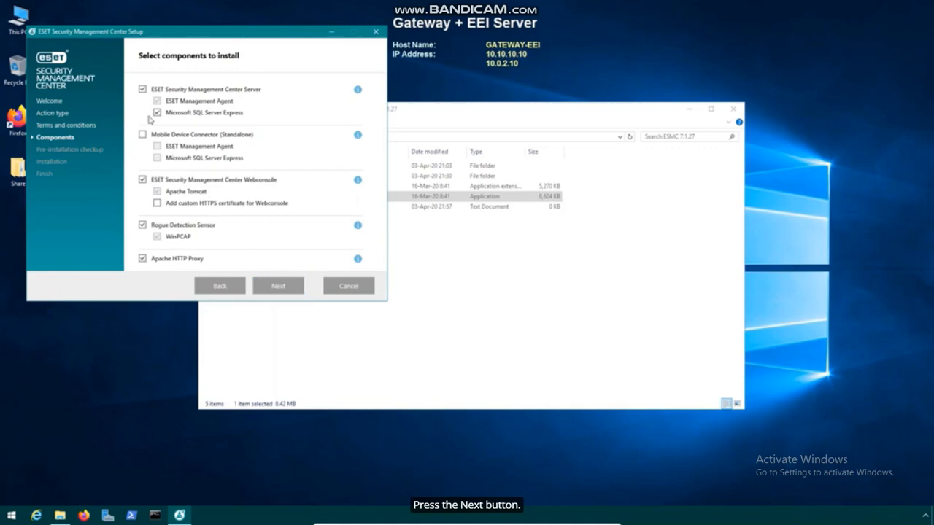
{"action": "left_click", "coordinate": [143, 89]}
{"action": "left_click", "coordinate": [142, 179]}
{"action": "left_click", "coordinate": [142, 225]}
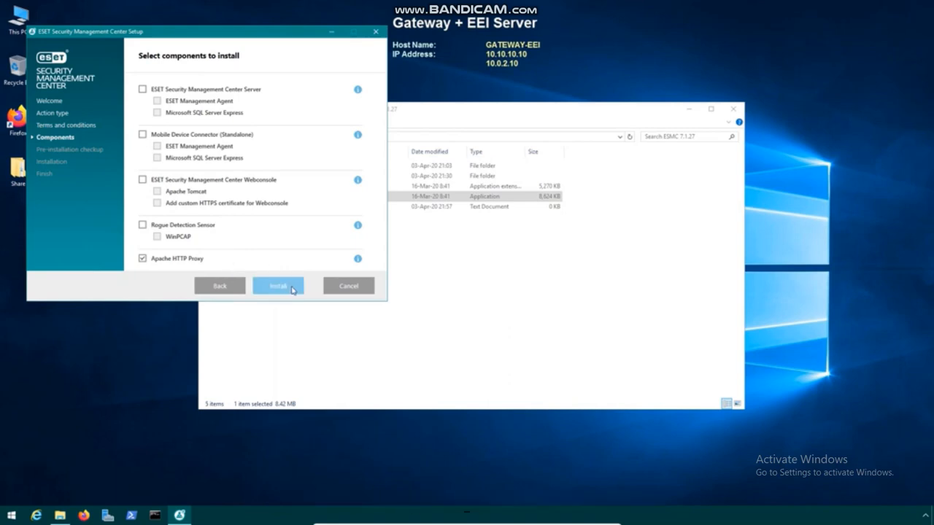
{"action": "left_click", "coordinate": [290, 288]}
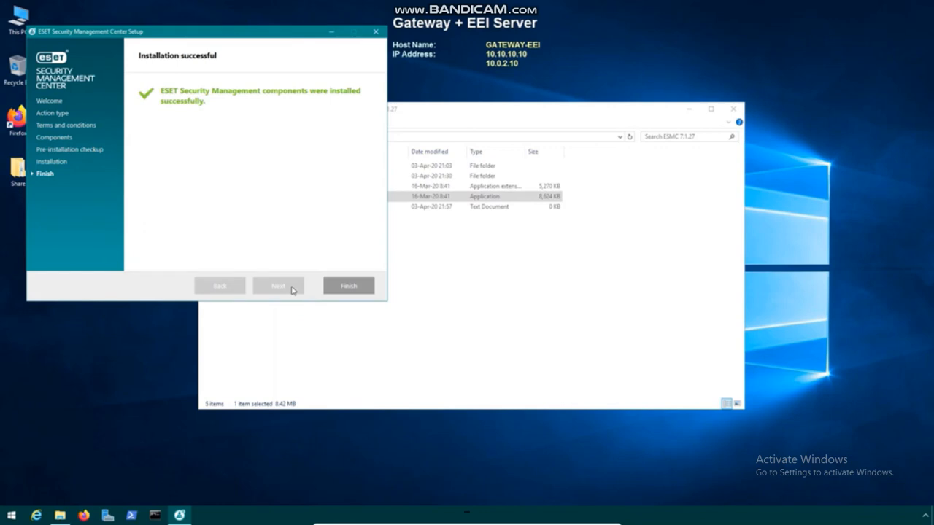
{"action": "left_click", "coordinate": [358, 287]}
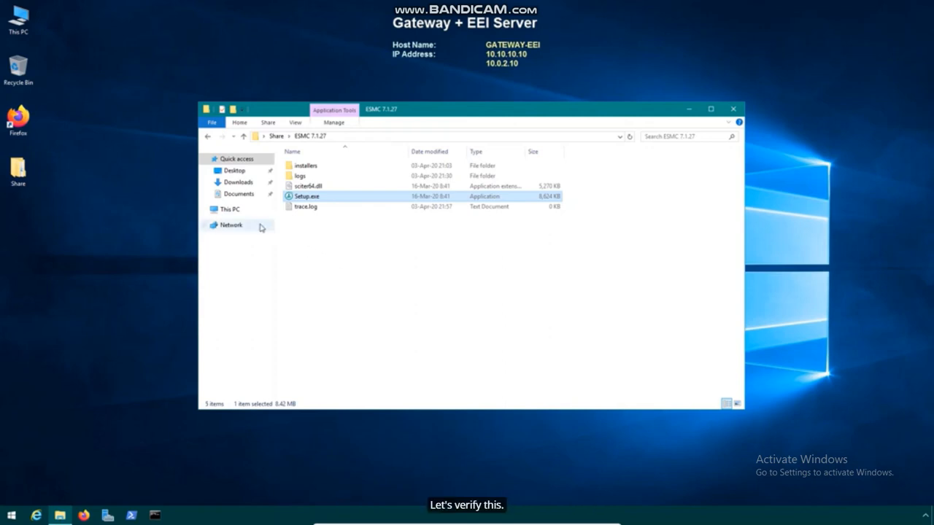
Verify C:\ProgramData\Apache HTTP Proxy\cache is empty, then close File Explorer
{"action": "left_click", "coordinate": [242, 213]}
{"action": "double_click", "coordinate": [365, 251]}
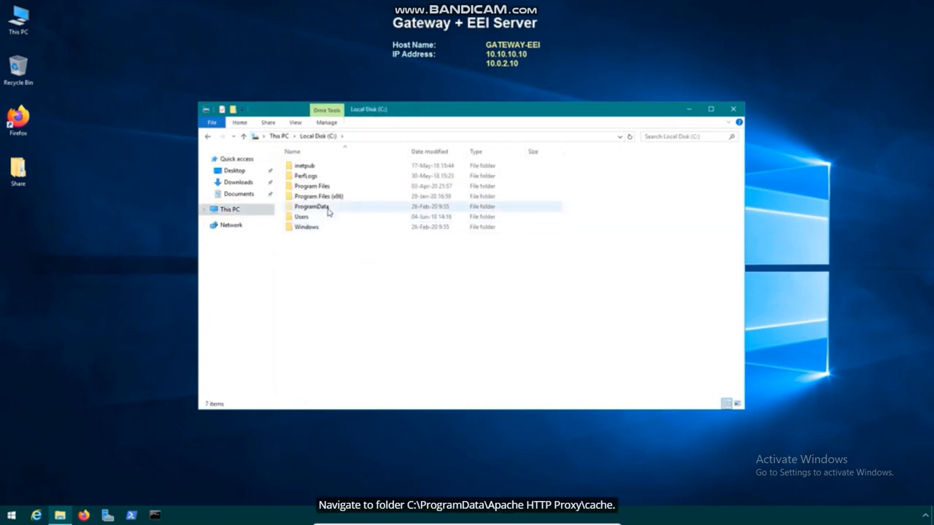
{"action": "double_click", "coordinate": [327, 208]}
{"action": "left_click", "coordinate": [328, 167]}
{"action": "double_click", "coordinate": [328, 167]}
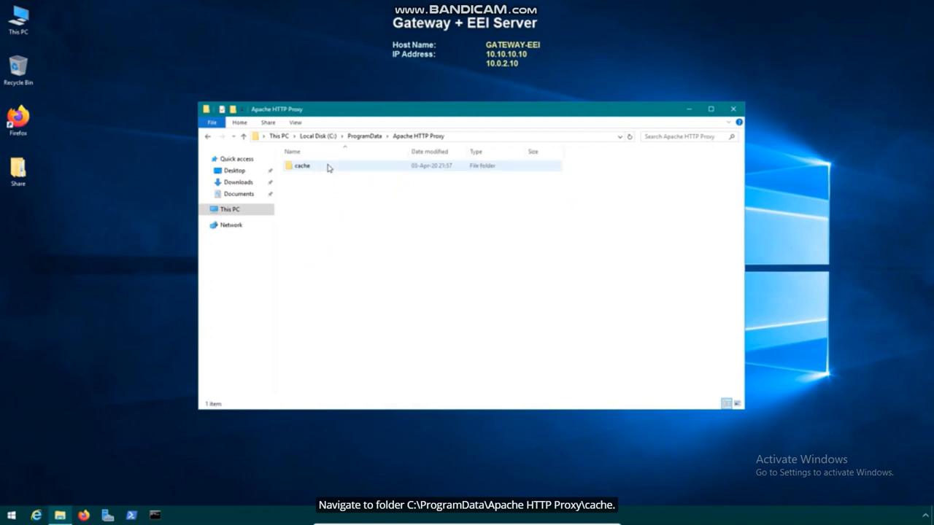
{"action": "double_click", "coordinate": [327, 167]}
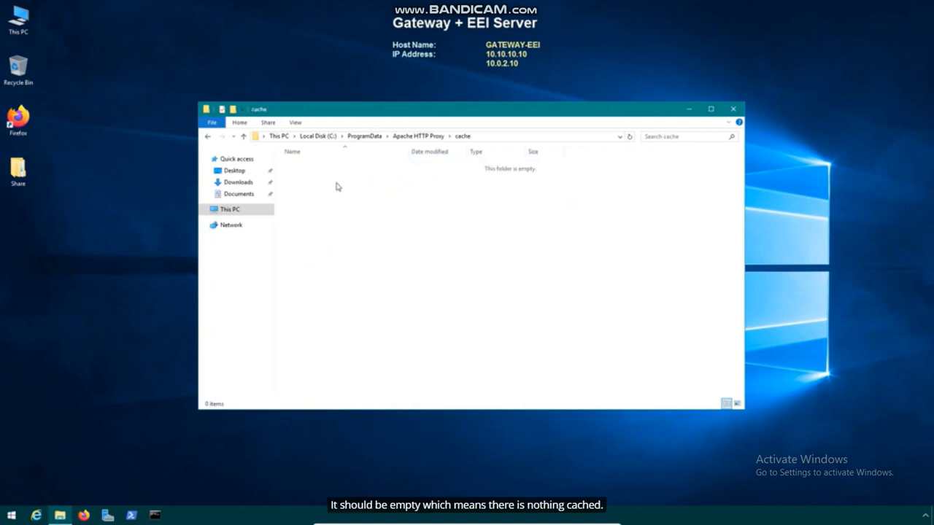
{"action": "left_click", "coordinate": [733, 110]}
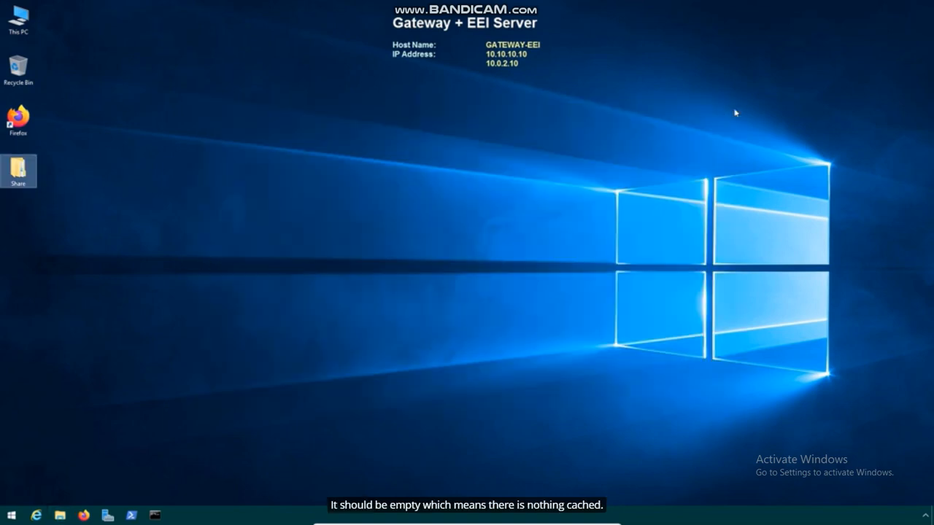
{"action": "double_click", "coordinate": [35, 121]}
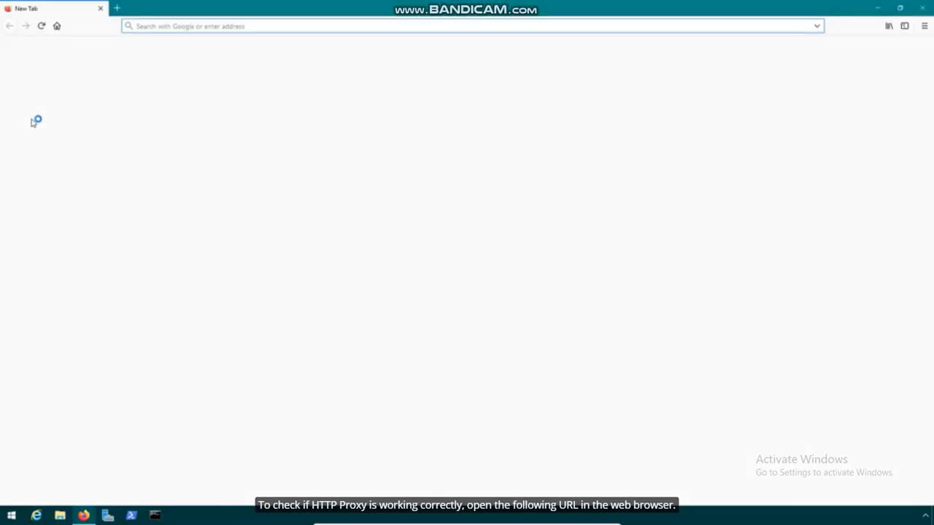
{"action": "type", "text": "http:"}
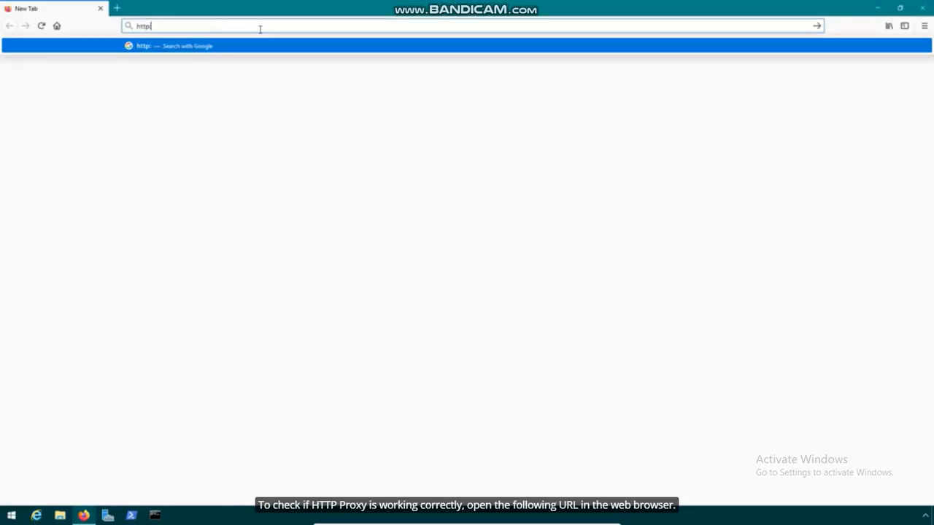
{"action": "type", "text": "//localhost:3128/index.html"}
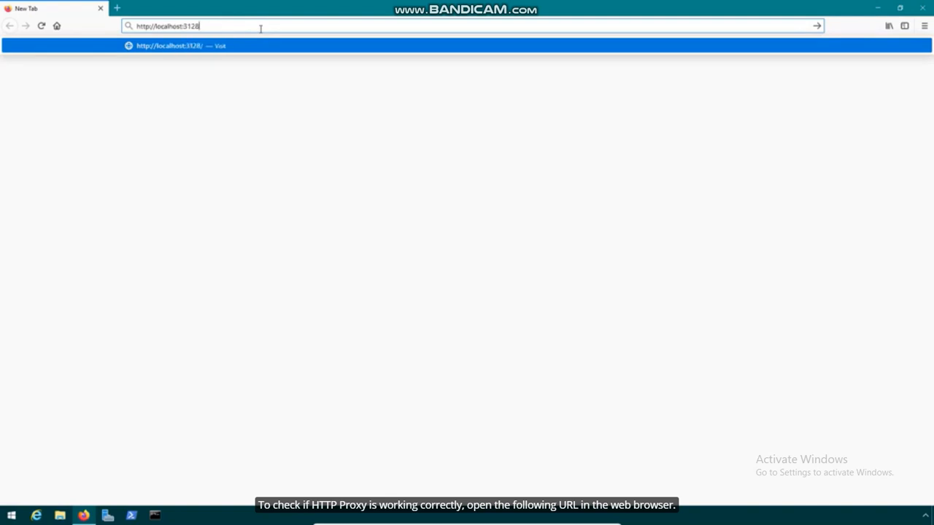
{"action": "key", "text": "Return"}
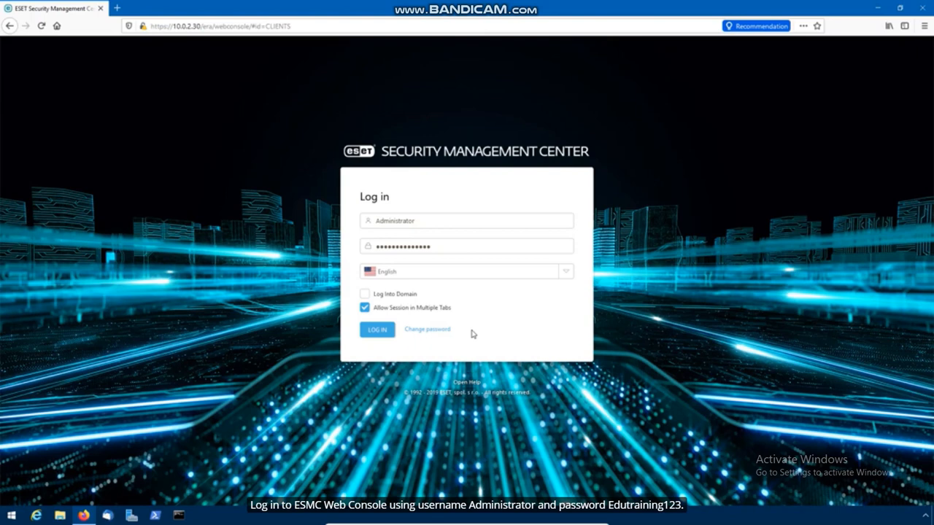
{"action": "left_click", "coordinate": [391, 335]}
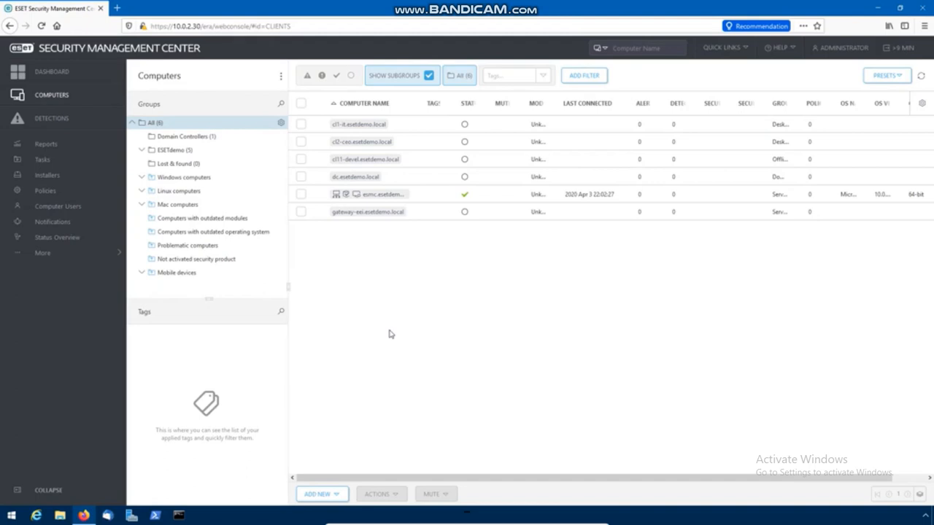
Open Server Settings and expand its advanced settings
{"action": "left_click", "coordinate": [108, 257]}
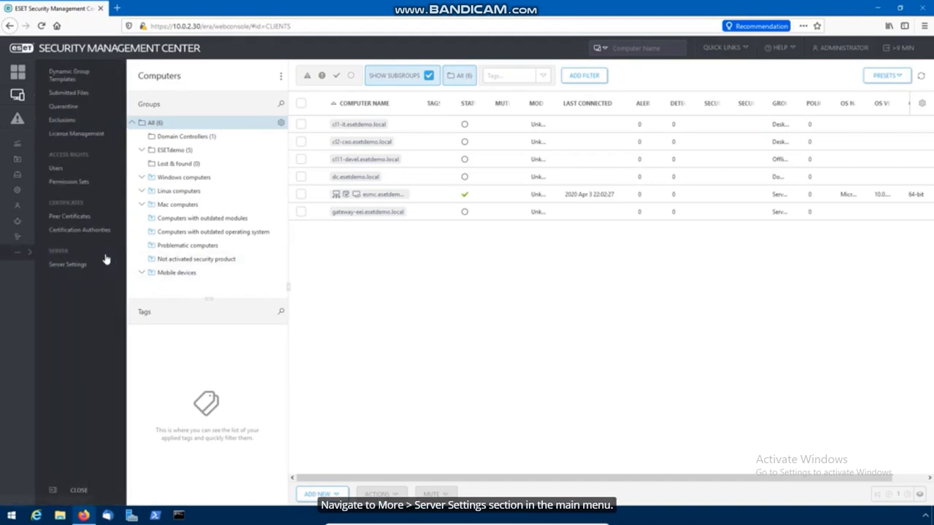
{"action": "left_click", "coordinate": [104, 269]}
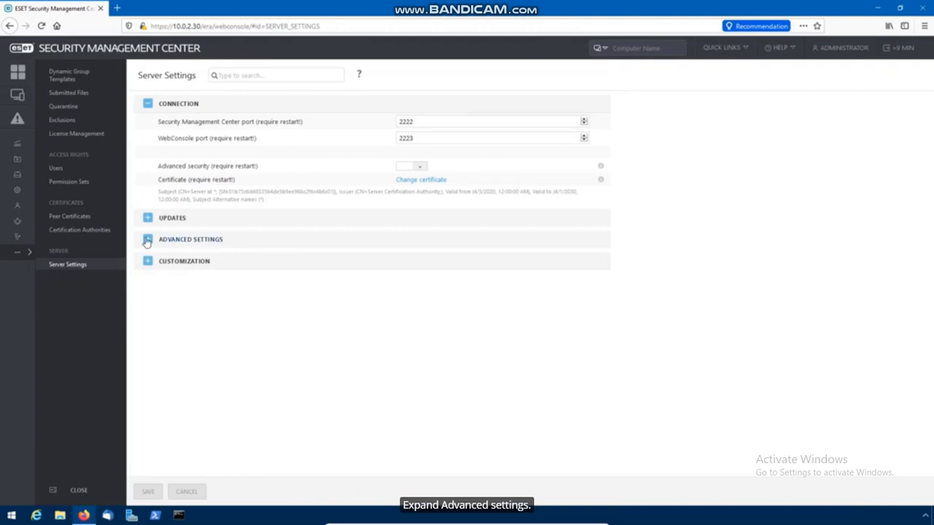
{"action": "left_click", "coordinate": [147, 240]}
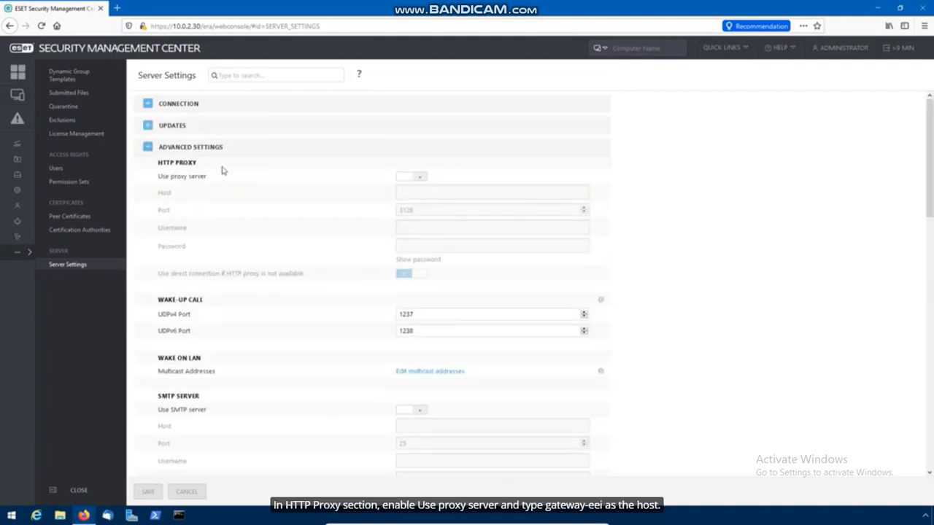
Enable the HTTP proxy server with host gateway-eei on port 3128
{"action": "left_click", "coordinate": [412, 178]}
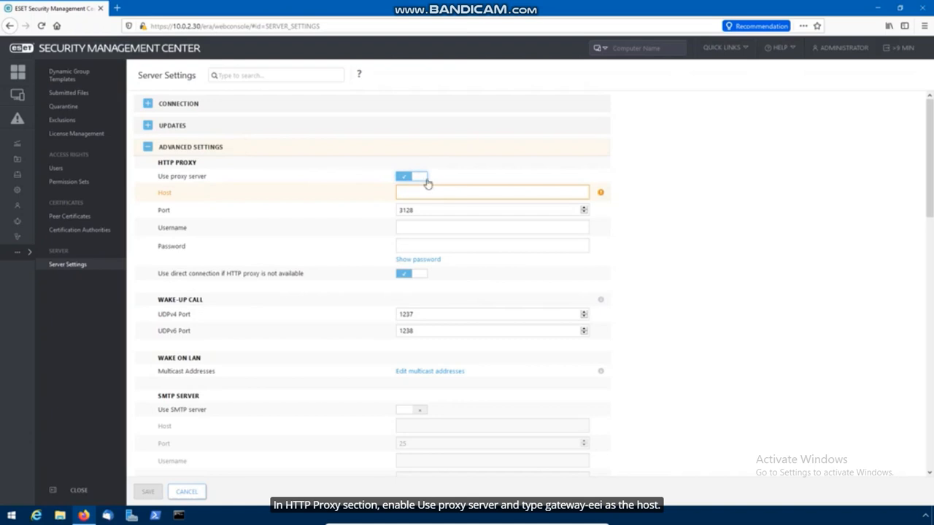
{"action": "left_click", "coordinate": [487, 192]}
{"action": "type", "text": "gateway-eei"}
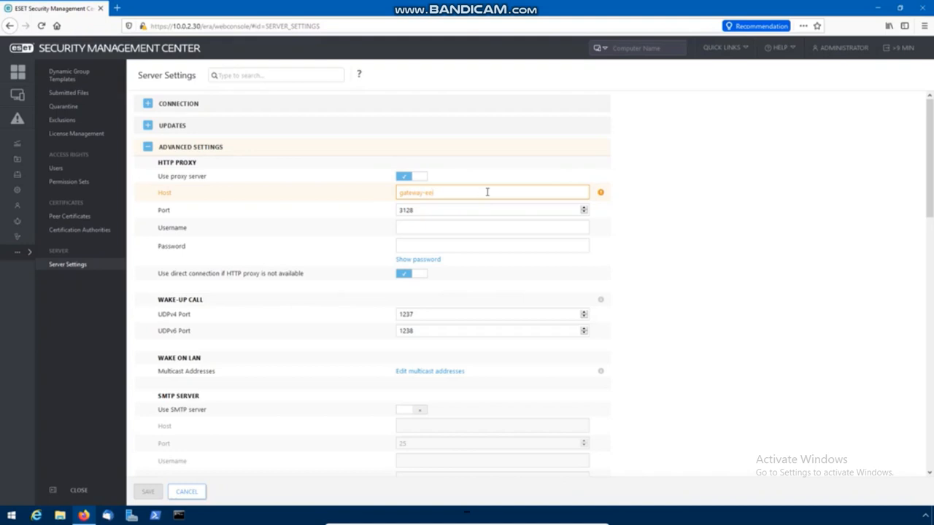
{"action": "scroll", "coordinate": [486, 197], "scroll_direction": "down", "scroll_amount": 1}
{"action": "scroll", "coordinate": [481, 219], "scroll_direction": "down", "scroll_amount": 3}
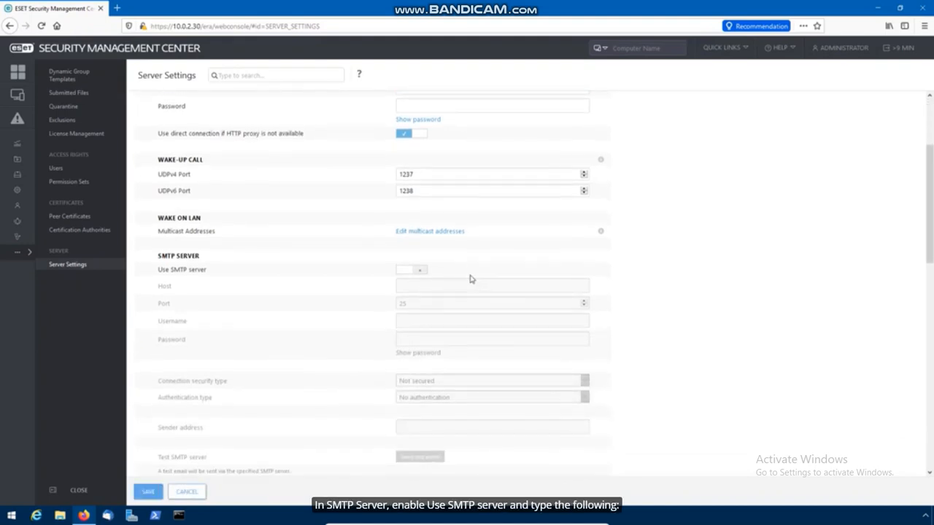
Enable the SMTP server with host gateway-eei and enter the administrator username and password
{"action": "left_click", "coordinate": [410, 271]}
{"action": "left_click", "coordinate": [479, 288]}
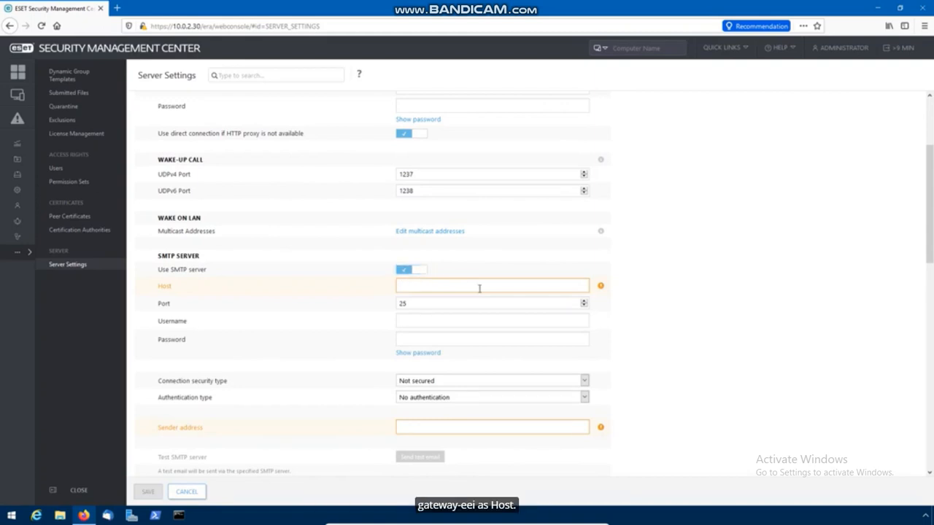
{"action": "type", "text": "gateway-eei"}
{"action": "left_click", "coordinate": [478, 321]}
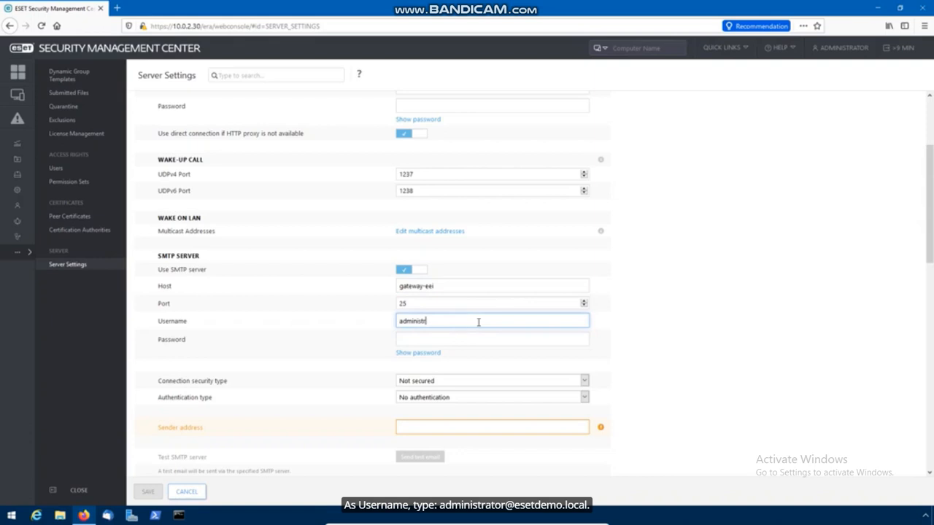
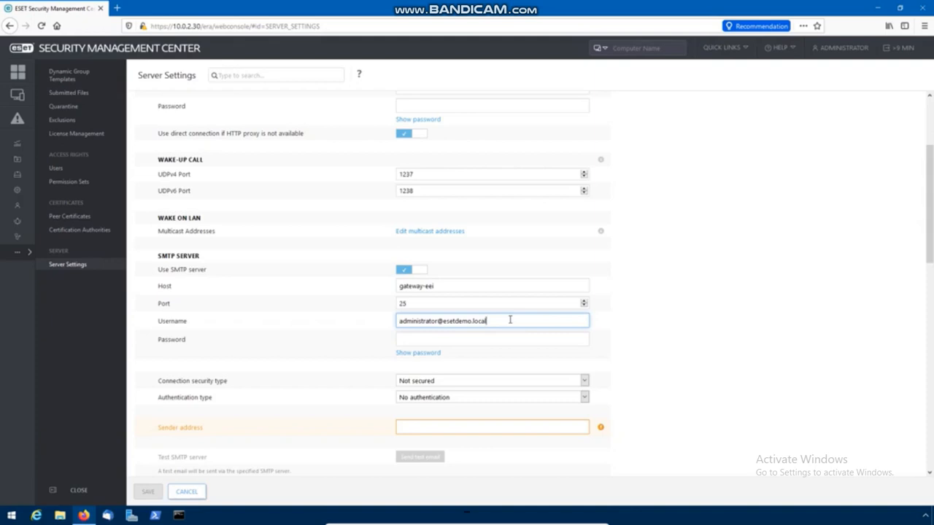
{"action": "left_click", "coordinate": [500, 338]}
{"action": "type", "text": "Edutraining123"}
Keep Not secured connection, choose Login authentication, enter the sender address, and save
{"action": "left_click", "coordinate": [499, 381]}
{"action": "left_click", "coordinate": [499, 383]}
{"action": "left_click", "coordinate": [501, 398]}
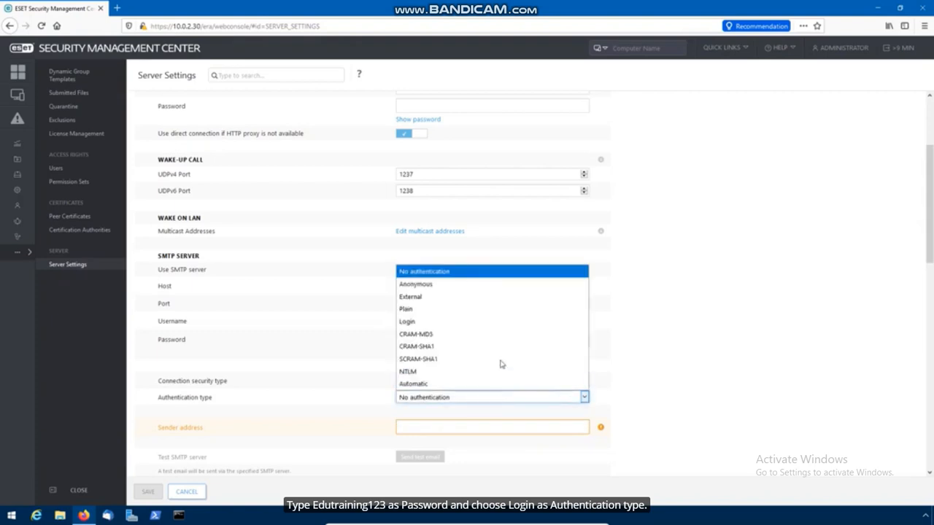
{"action": "left_click", "coordinate": [496, 321]}
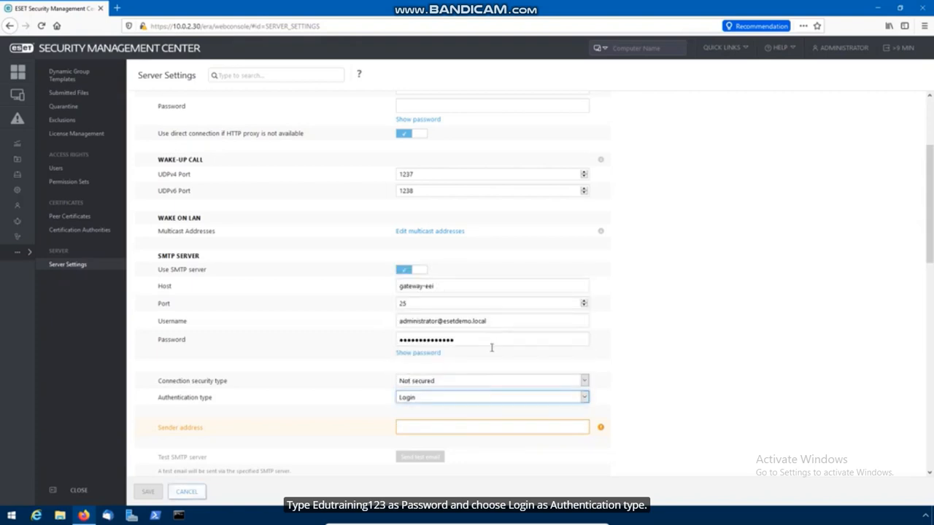
{"action": "left_click", "coordinate": [503, 427]}
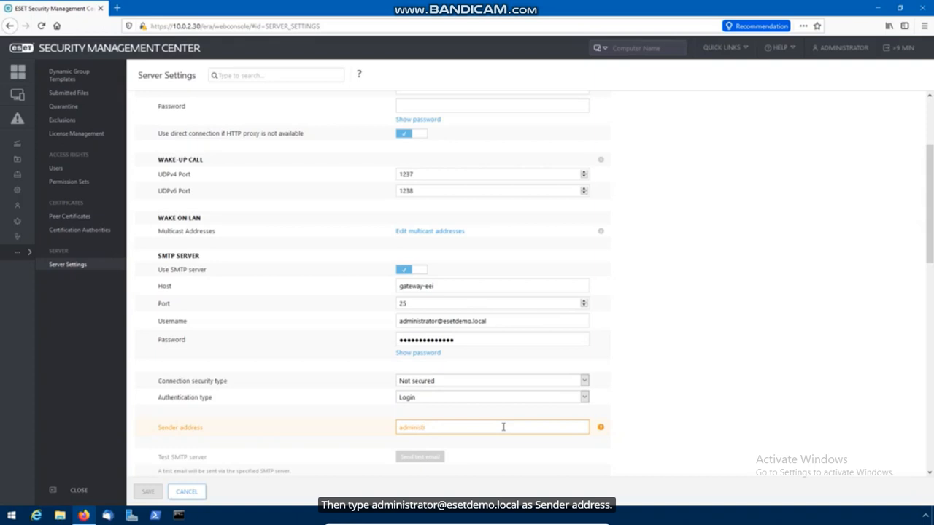
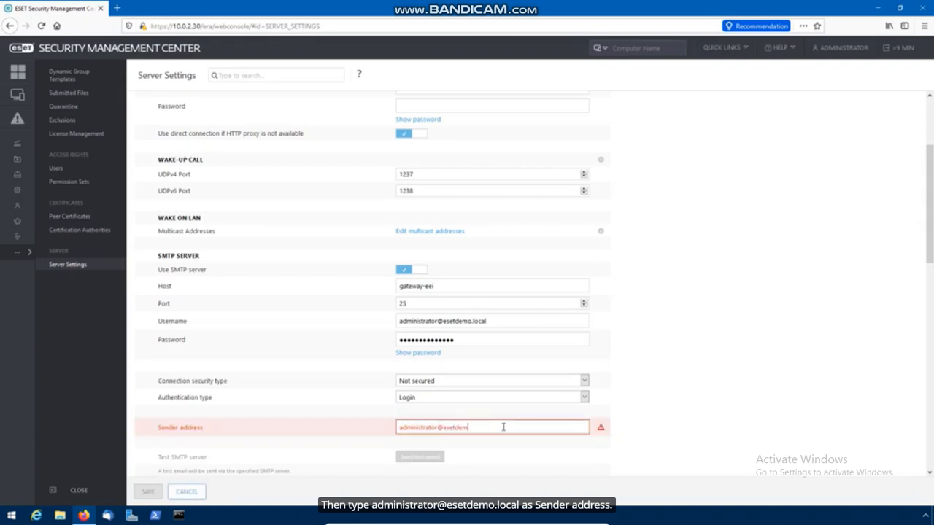
{"action": "left_click", "coordinate": [509, 455]}
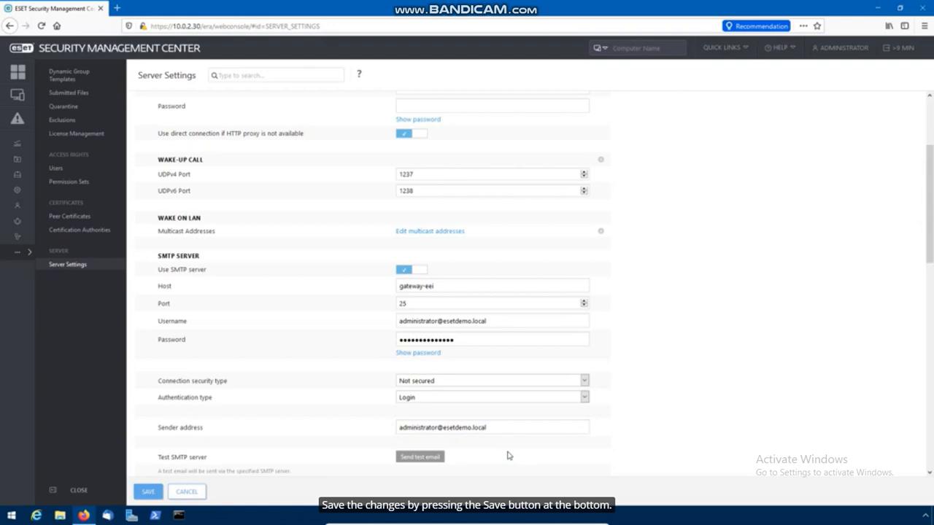
{"action": "left_click", "coordinate": [147, 493]}
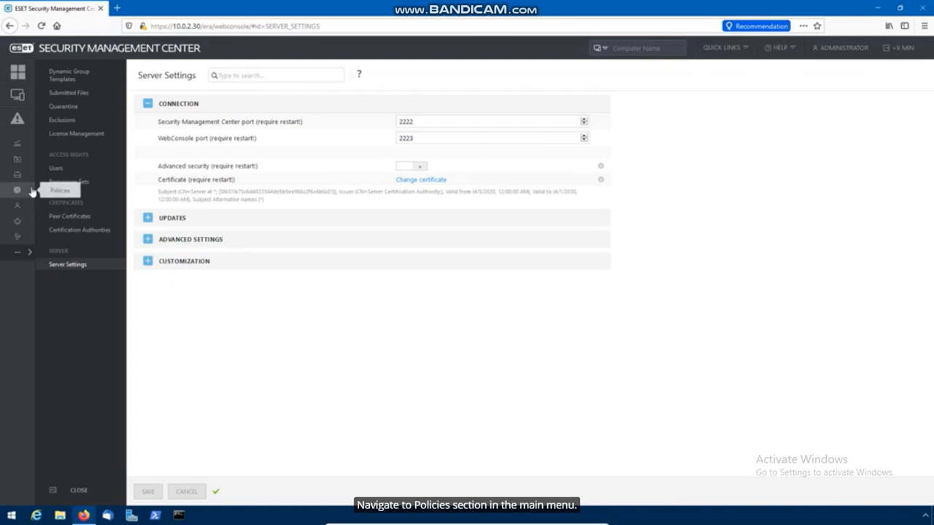
{"action": "left_click", "coordinate": [32, 191]}
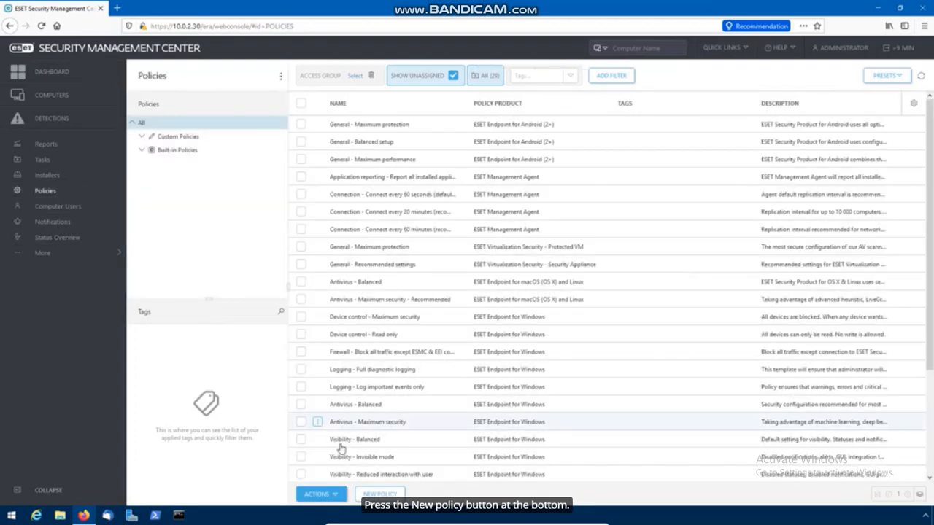
Create a new policy named 'Default Agent policy'
{"action": "left_click", "coordinate": [399, 495]}
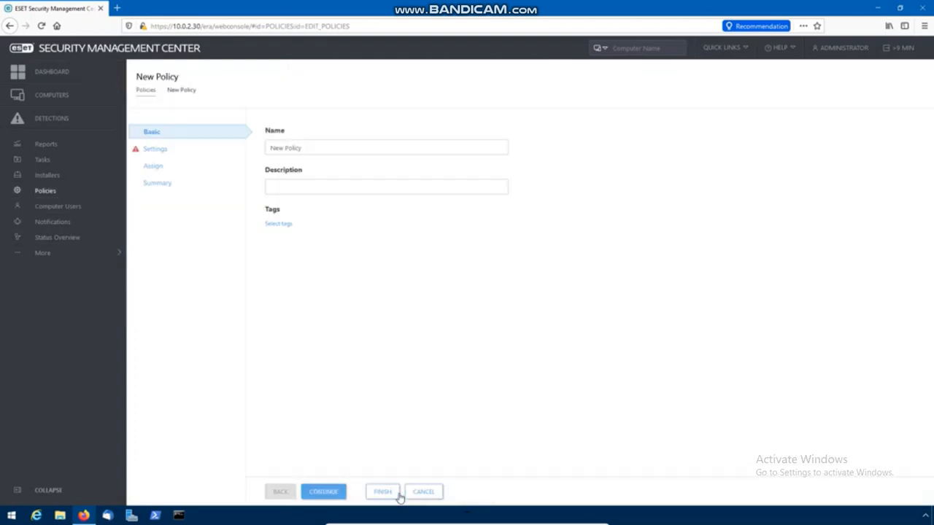
{"action": "left_click_drag", "start_coordinate": [395, 146], "coordinate": [252, 147]}
{"action": "type", "text": "Default Agent polic"}
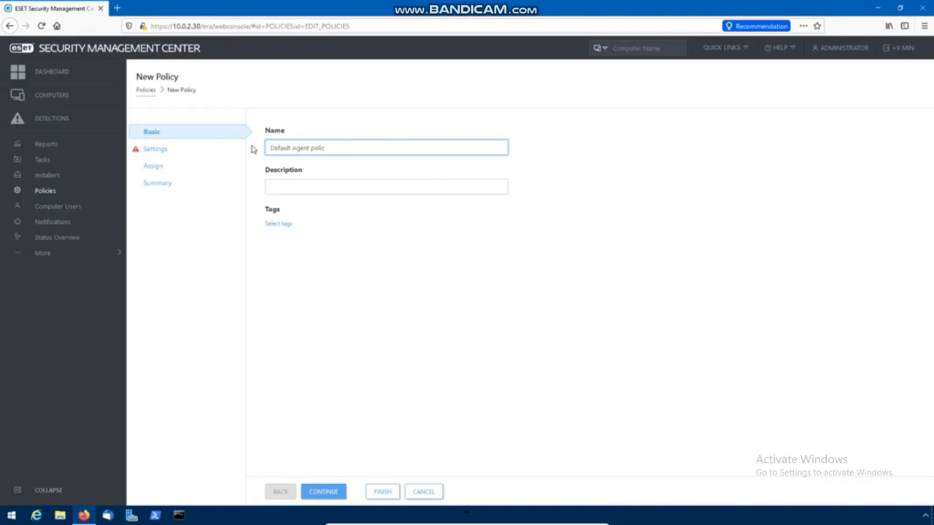
{"action": "left_click", "coordinate": [162, 149]}
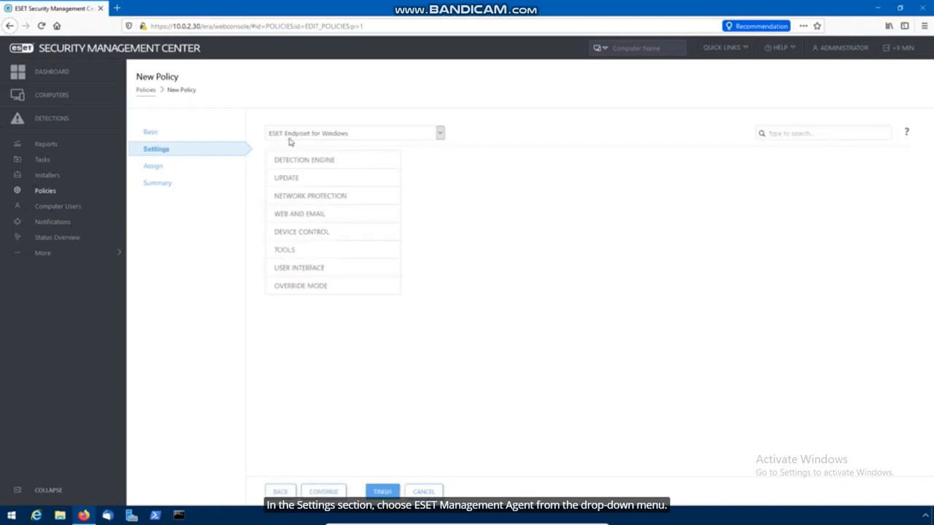
Choose ESET Management Agent and change the regular connection interval to 10 seconds
{"action": "left_click", "coordinate": [334, 134]}
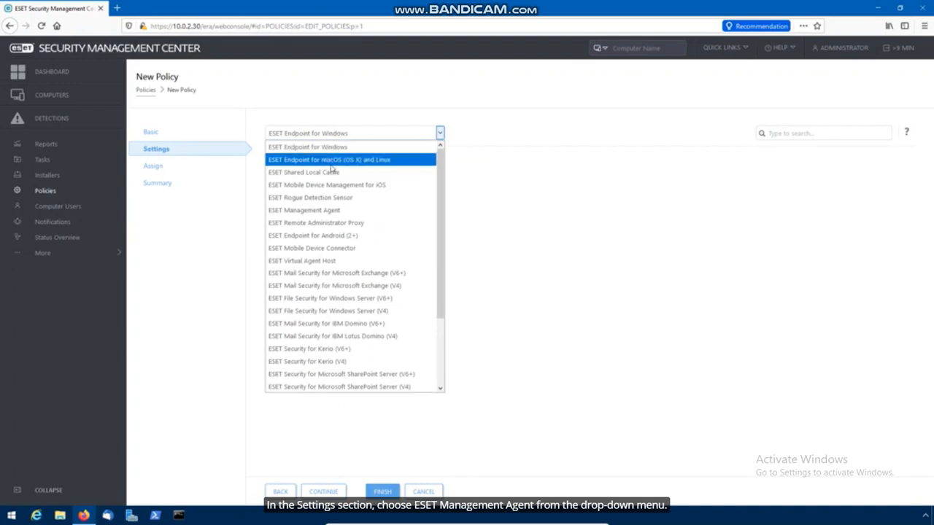
{"action": "left_click", "coordinate": [352, 212]}
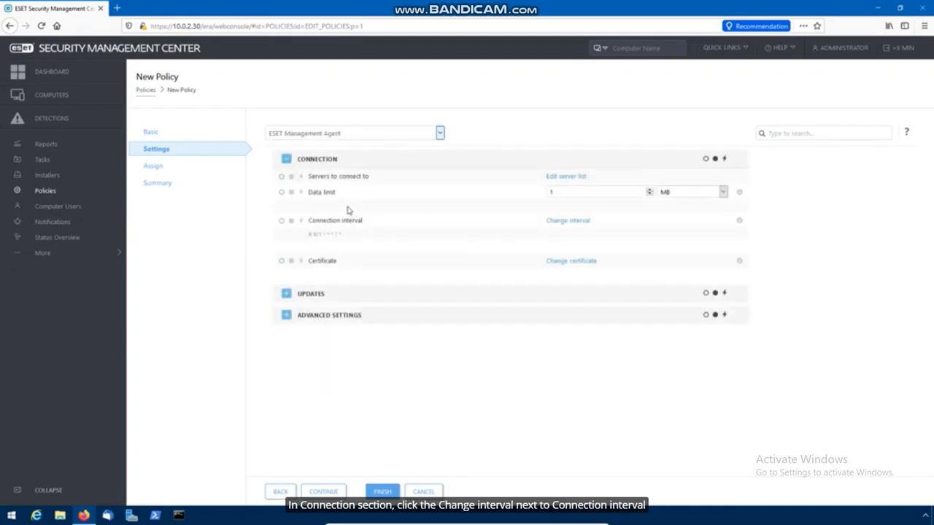
{"action": "left_click", "coordinate": [580, 227]}
{"action": "left_click", "coordinate": [494, 142]}
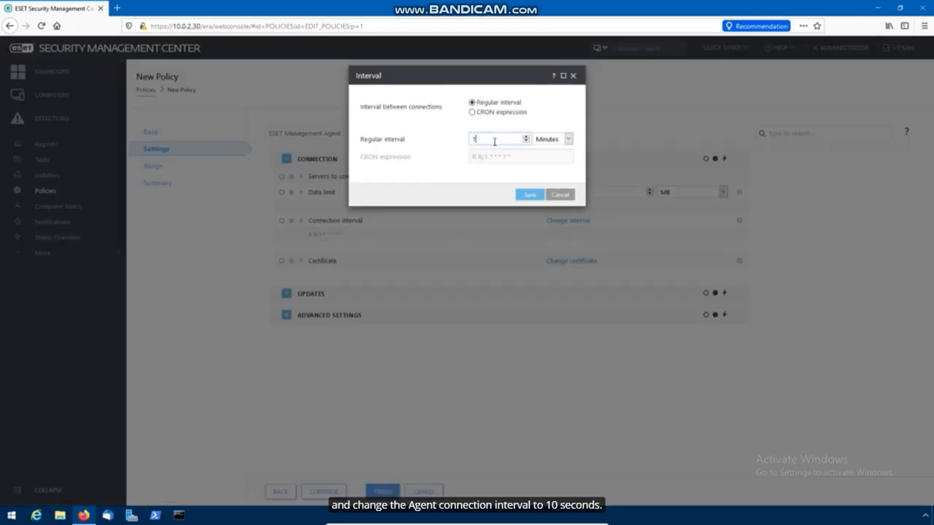
{"action": "type", "text": "0"}
{"action": "left_click", "coordinate": [568, 139]}
{"action": "left_click", "coordinate": [550, 156]}
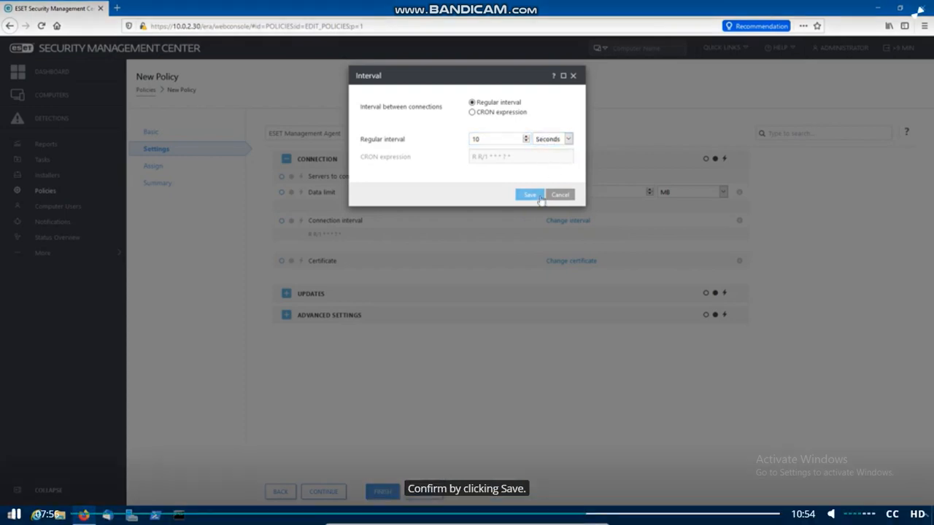
{"action": "left_click", "coordinate": [538, 198]}
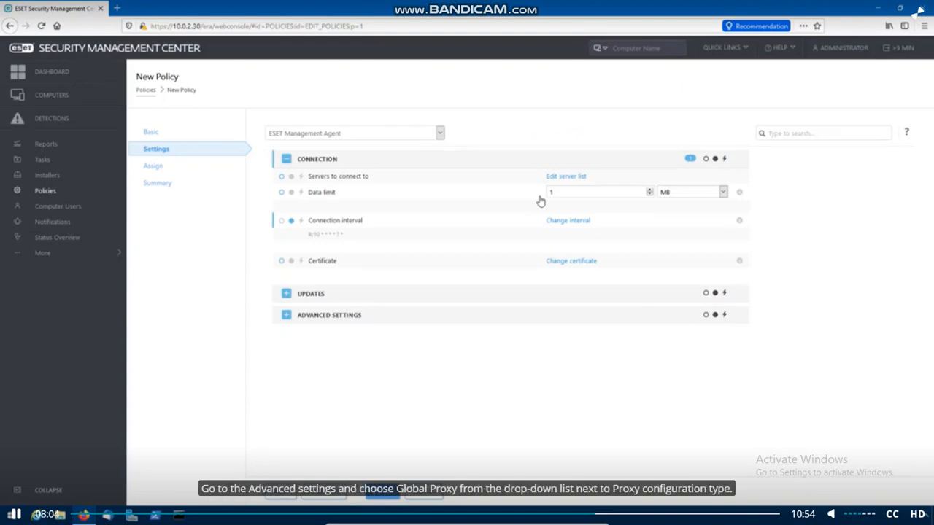
Apply Global Proxy as the proxy configuration type and enable its proxy at gateway-eei port 3128
{"action": "left_click", "coordinate": [333, 319]}
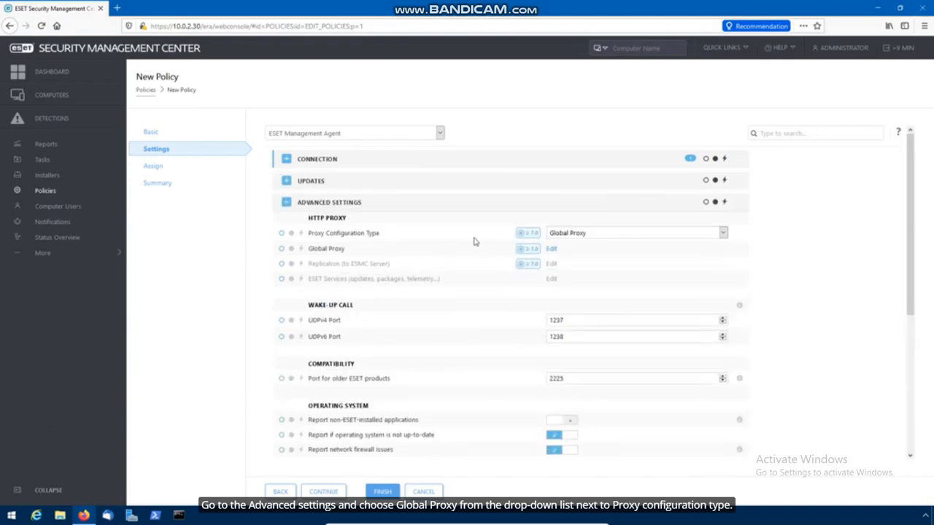
{"action": "left_click", "coordinate": [569, 235]}
{"action": "left_click", "coordinate": [575, 246]}
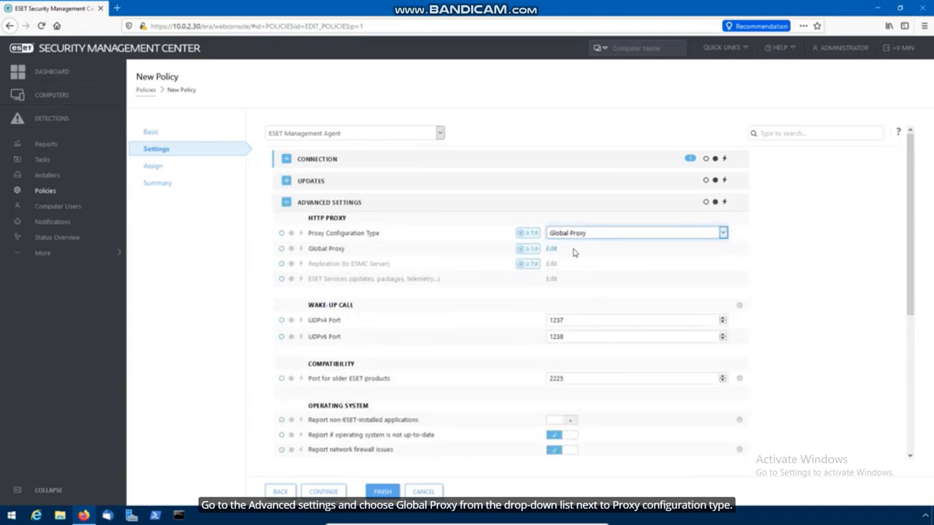
{"action": "left_click", "coordinate": [291, 232]}
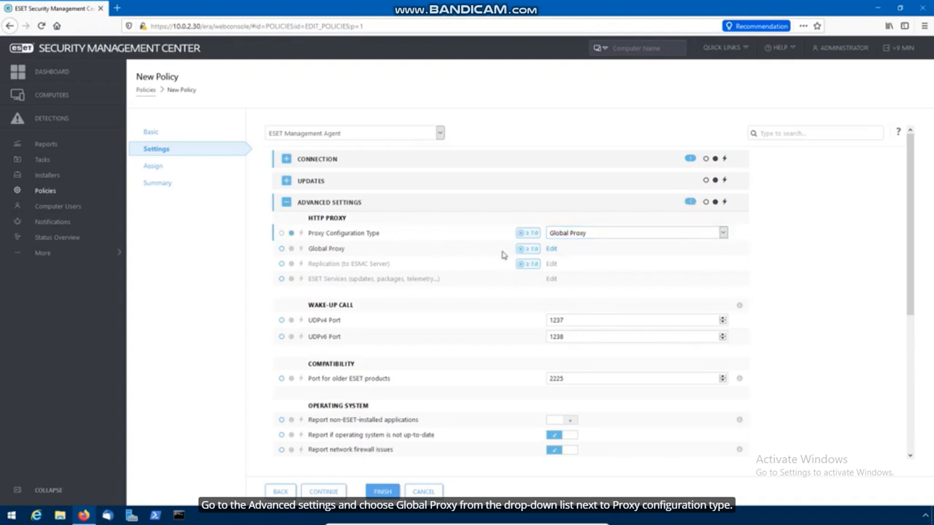
{"action": "left_click", "coordinate": [551, 250]}
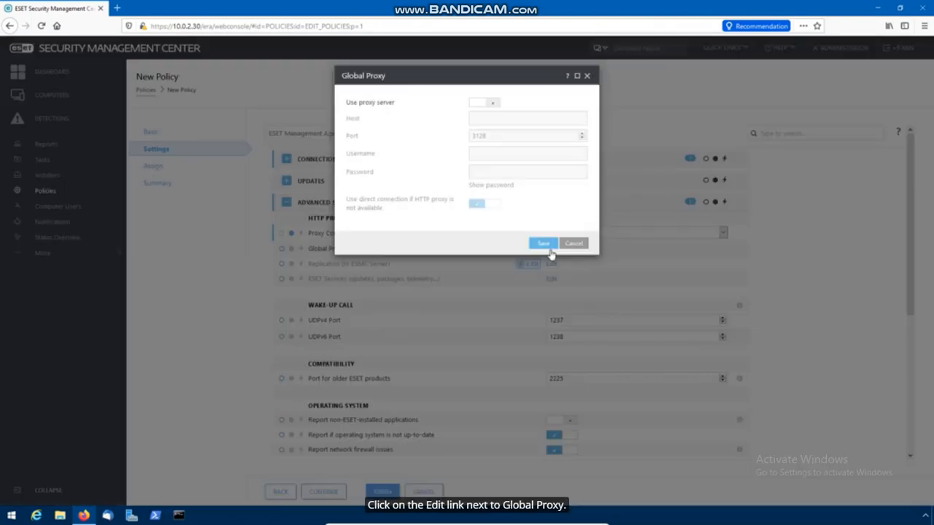
{"action": "left_click", "coordinate": [474, 107]}
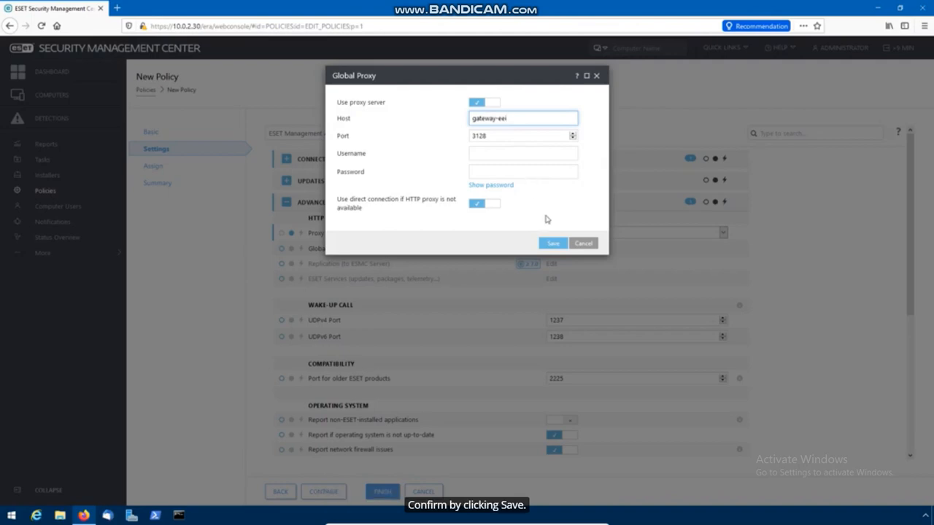
{"action": "left_click", "coordinate": [552, 243]}
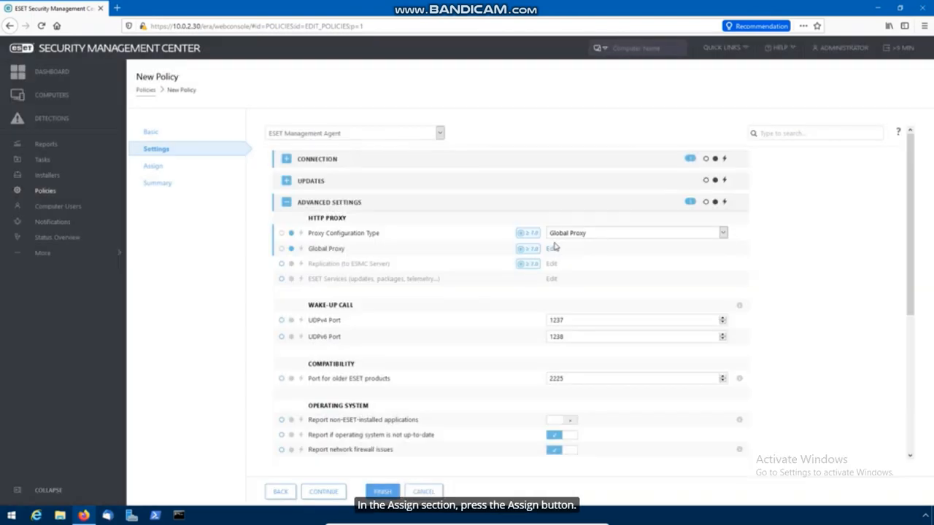
{"action": "left_click", "coordinate": [163, 175]}
Assign the Default Agent policy to the All static group and finish saving it
{"action": "left_click", "coordinate": [295, 141]}
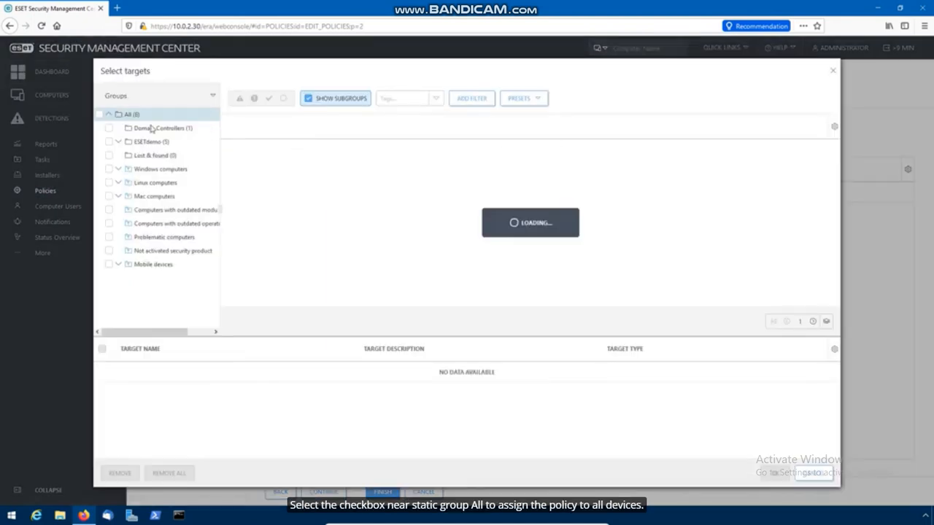
{"action": "left_click", "coordinate": [100, 115]}
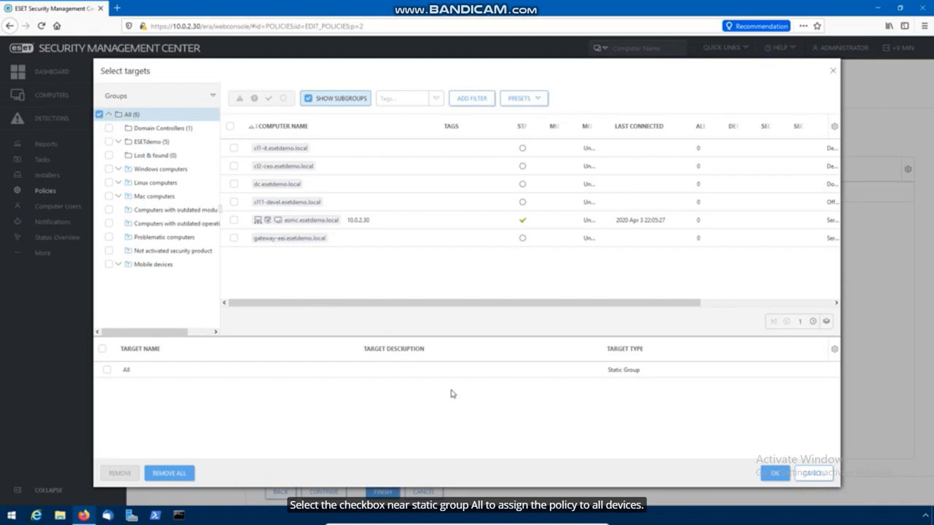
{"action": "left_click", "coordinate": [775, 474]}
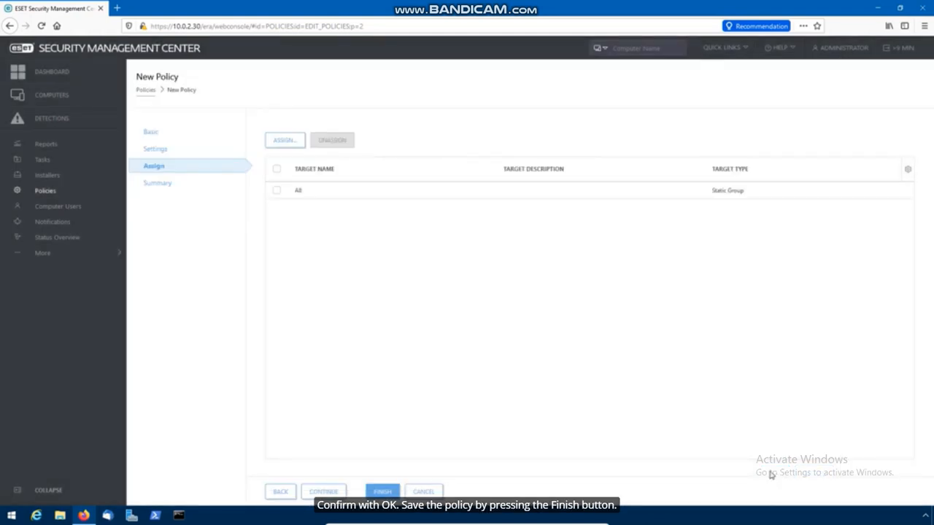
{"action": "left_click", "coordinate": [394, 492]}
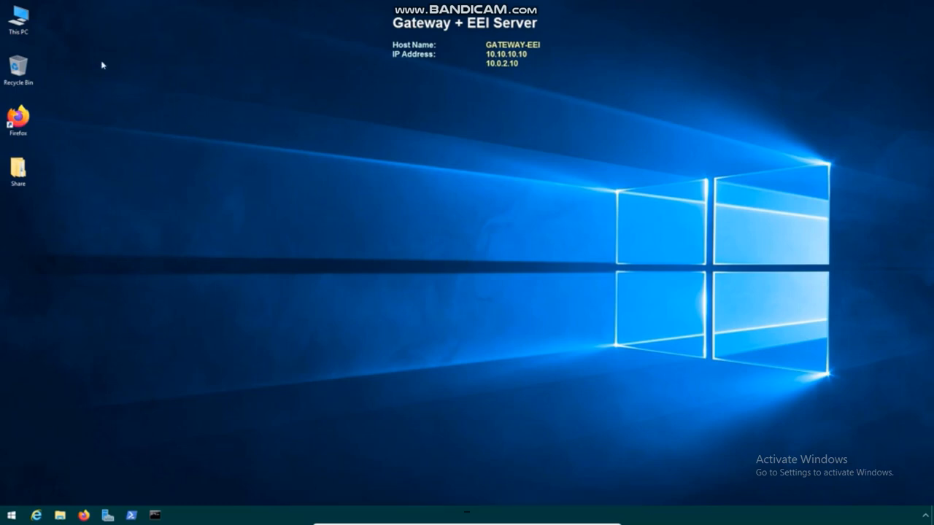
Browse to C:\Program Files\Apache HTTP Proxy\conf in File Explorer
{"action": "double_click", "coordinate": [24, 27]}
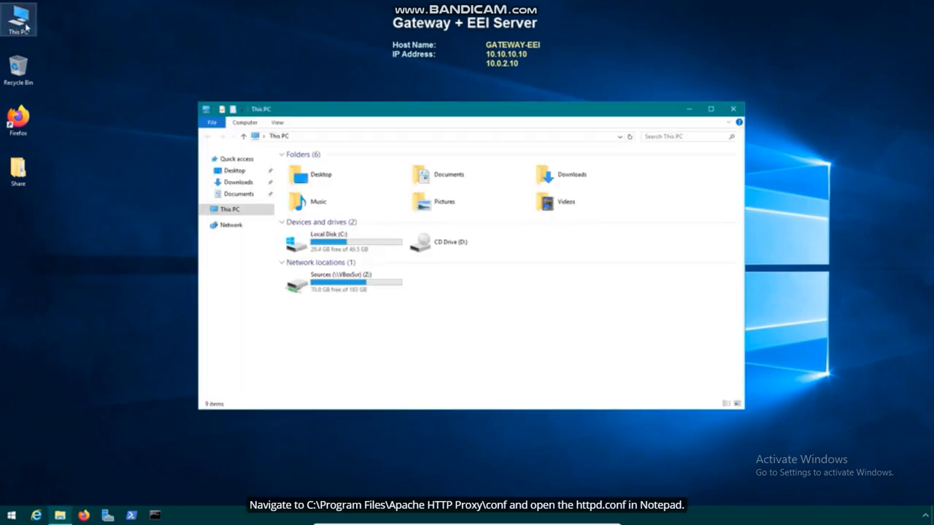
{"action": "double_click", "coordinate": [368, 243]}
{"action": "double_click", "coordinate": [342, 189]}
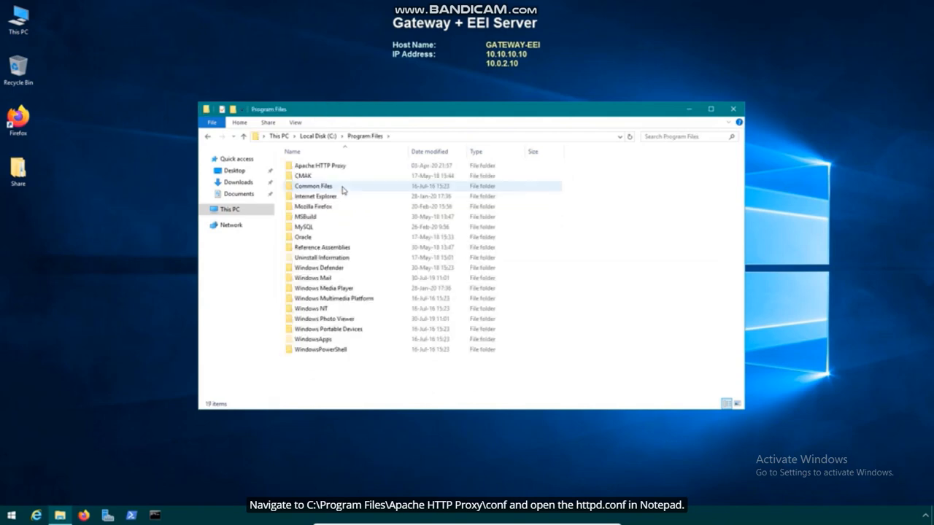
{"action": "left_click", "coordinate": [353, 167]}
{"action": "double_click", "coordinate": [354, 167]}
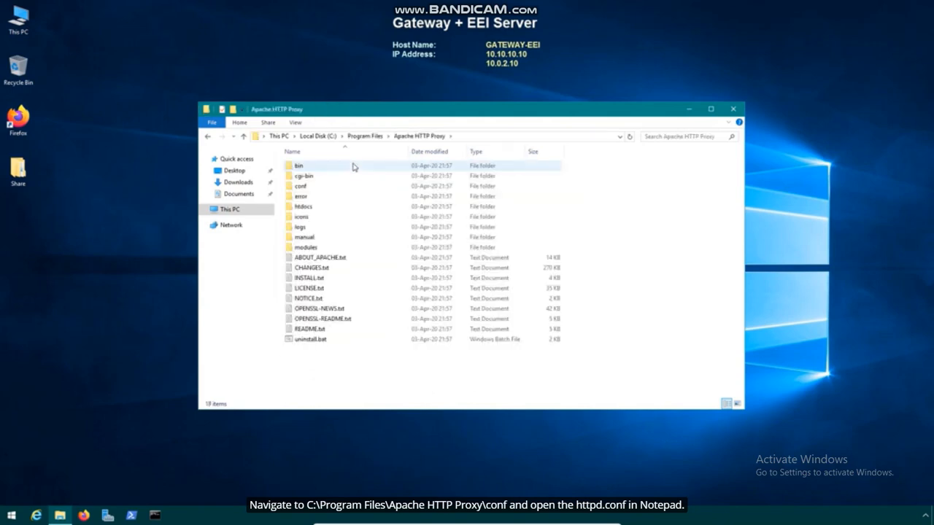
{"action": "double_click", "coordinate": [327, 189]}
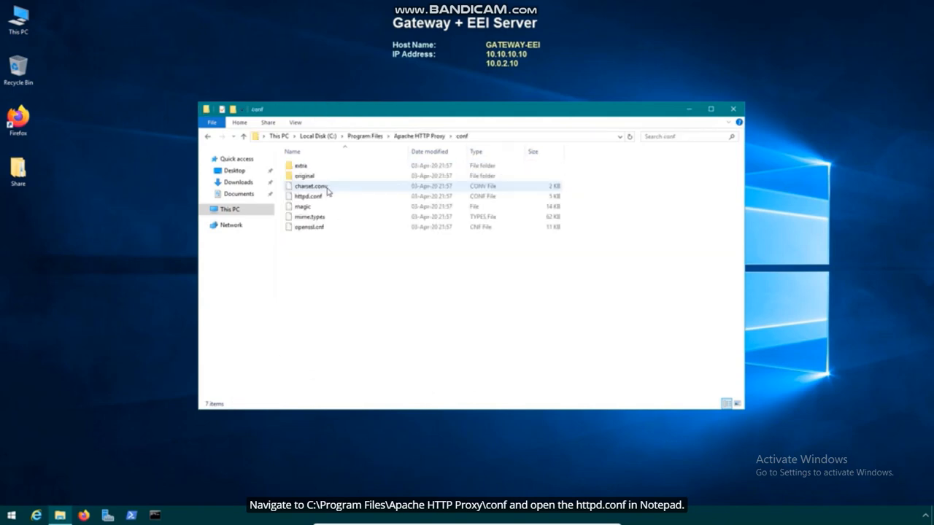
Open httpd.conf in Notepad and add a new empty line at its end
{"action": "double_click", "coordinate": [328, 197]}
{"action": "left_click", "coordinate": [386, 186]}
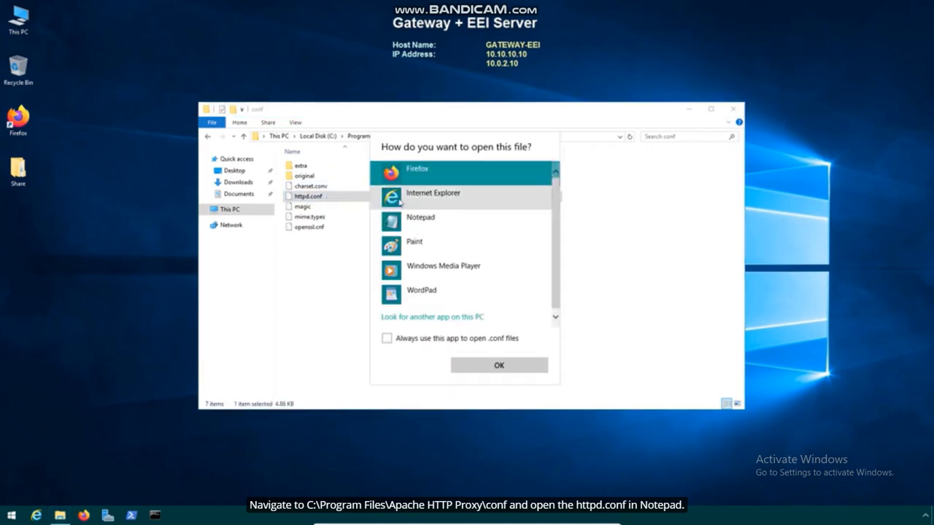
{"action": "double_click", "coordinate": [423, 219]}
{"action": "scroll", "coordinate": [368, 219], "scroll_direction": "down", "scroll_amount": 20}
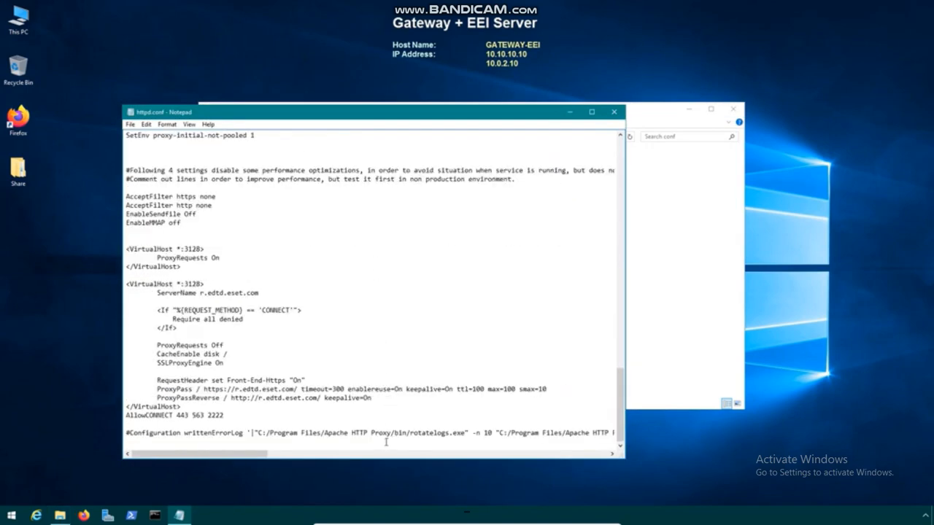
{"action": "key", "text": "Return"}
{"action": "key", "text": "Return"}
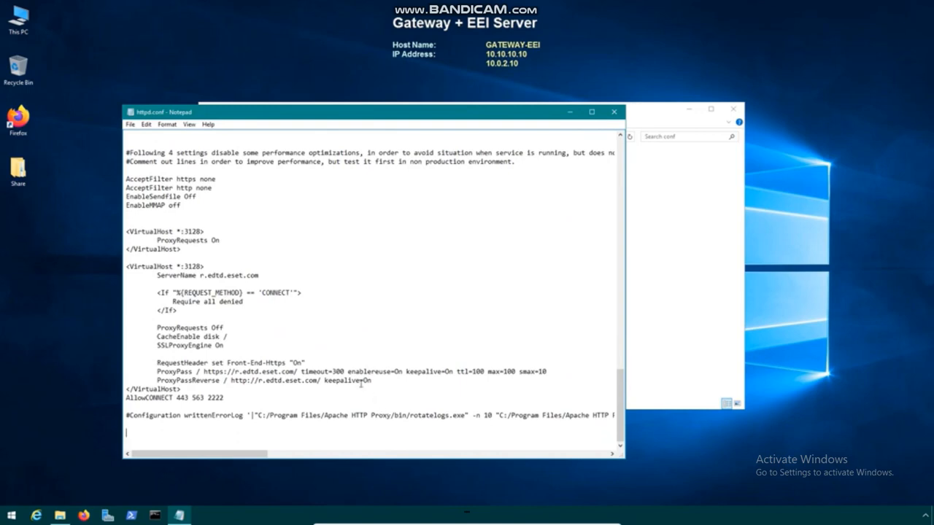
Copy the four ProxyMatch lines from Sources (Z:)\copypaste - ESMC02.txt
{"action": "double_click", "coordinate": [19, 20]}
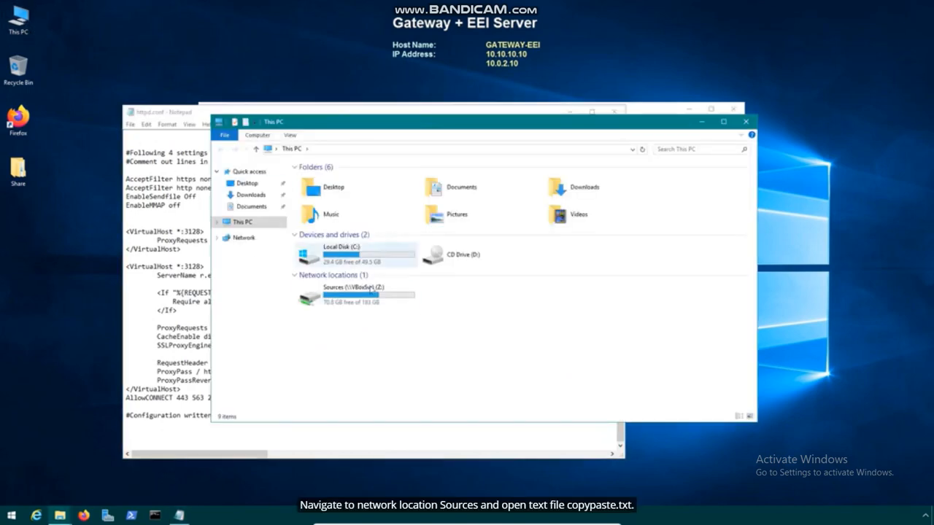
{"action": "double_click", "coordinate": [371, 288]}
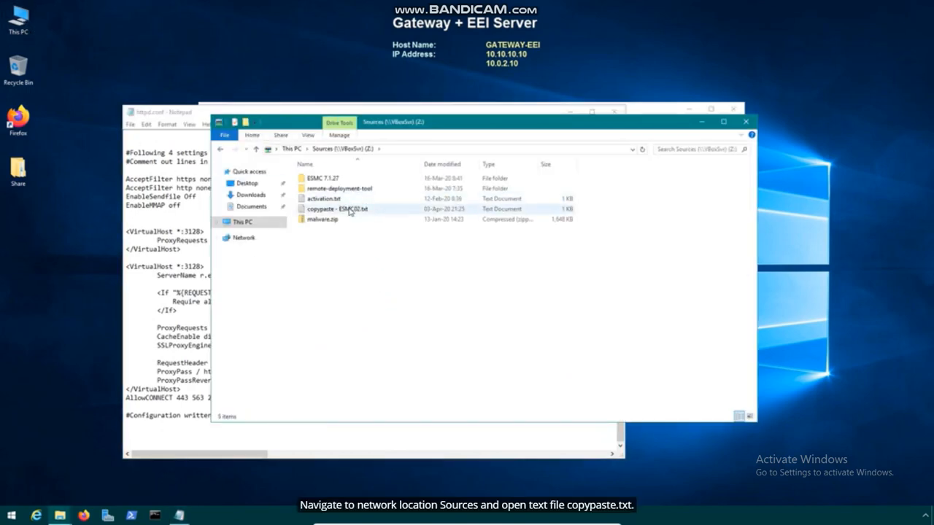
{"action": "double_click", "coordinate": [350, 210]}
{"action": "scroll", "coordinate": [299, 313], "scroll_direction": "down", "scroll_amount": 1}
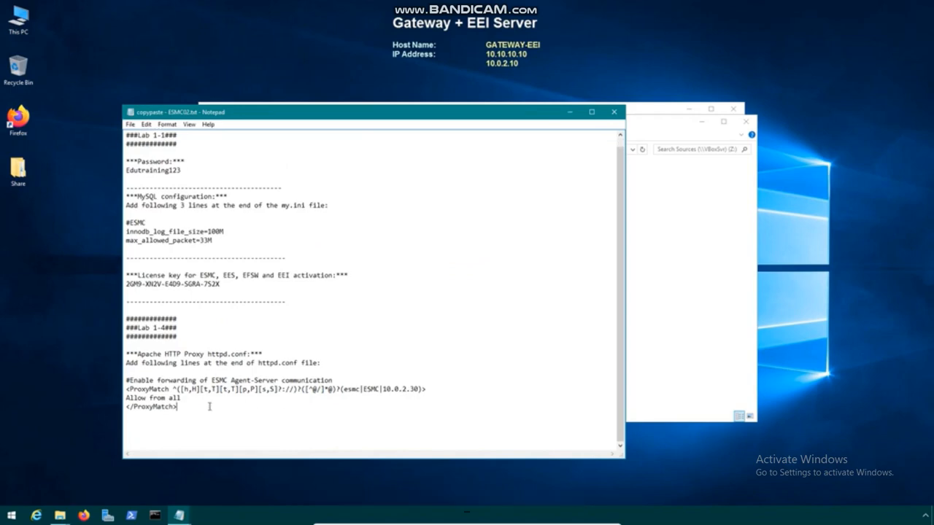
{"action": "left_click_drag", "start_coordinate": [210, 406], "coordinate": [127, 380]}
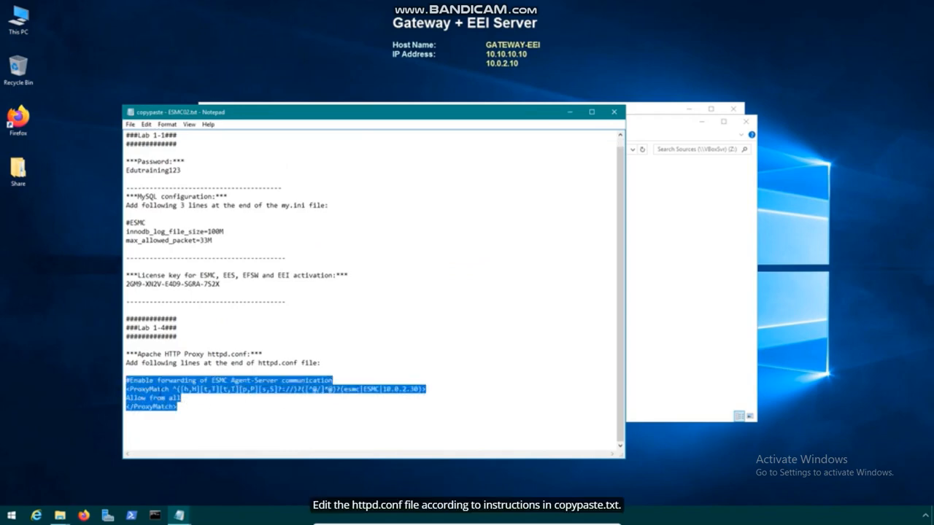
{"action": "right_click", "coordinate": [159, 256]}
{"action": "left_click", "coordinate": [182, 288]}
{"action": "left_click", "coordinate": [614, 112]}
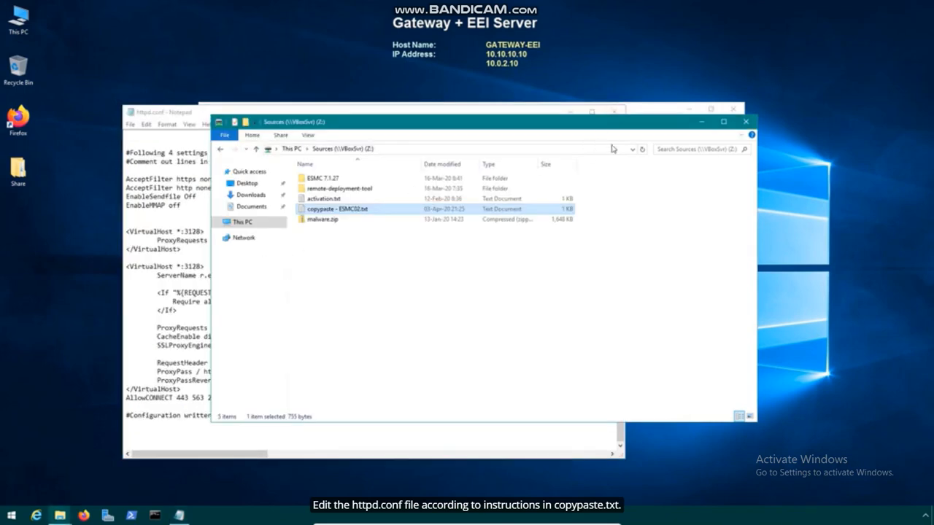
Paste the ProxyMatch block at the end of httpd.conf and save the file
{"action": "left_click", "coordinate": [745, 123]}
{"action": "right_click", "coordinate": [134, 431]}
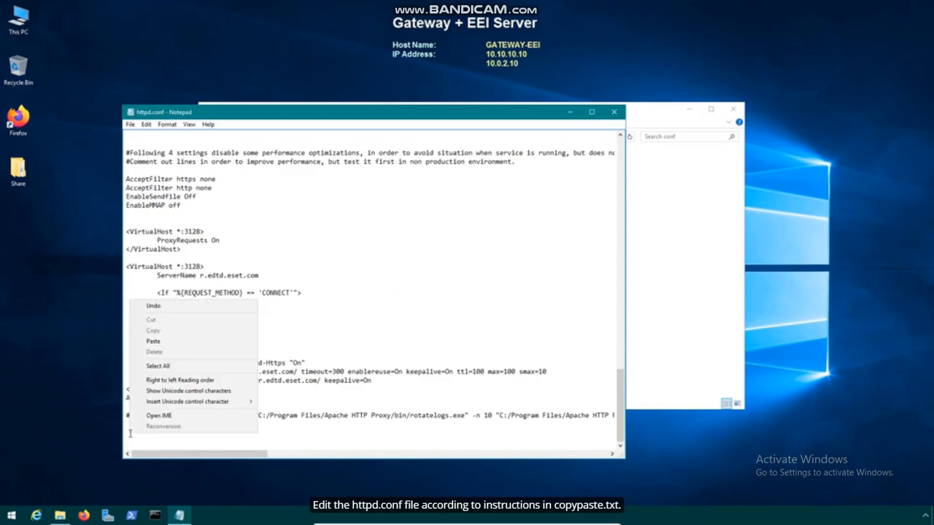
{"action": "left_click", "coordinate": [150, 337]}
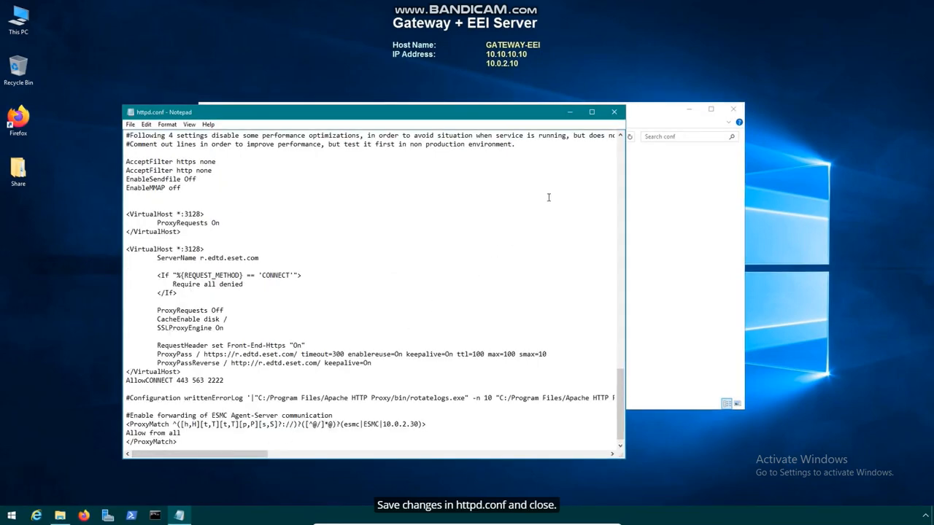
{"action": "left_click", "coordinate": [613, 112]}
{"action": "left_click", "coordinate": [440, 263]}
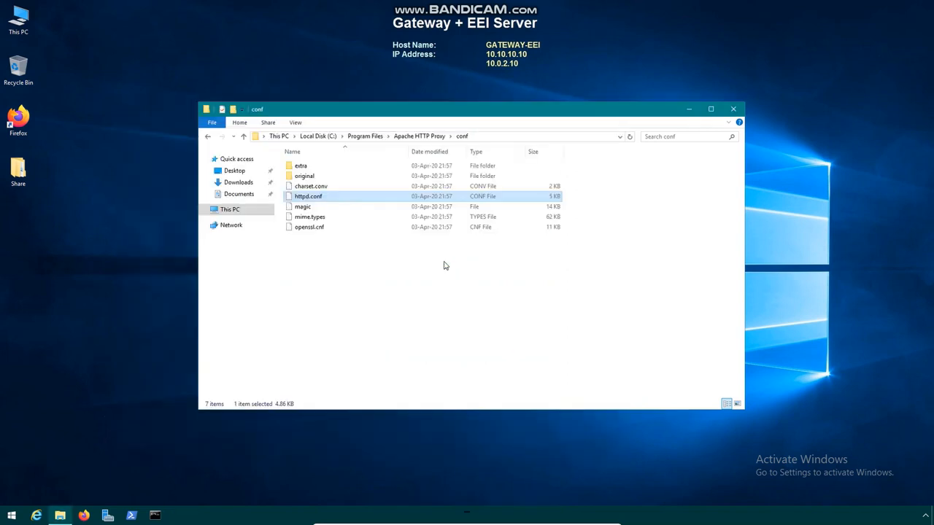
Launch Services from Windows Administrative Tools and restart the ApacheHttpProxy service
{"action": "left_click", "coordinate": [12, 516]}
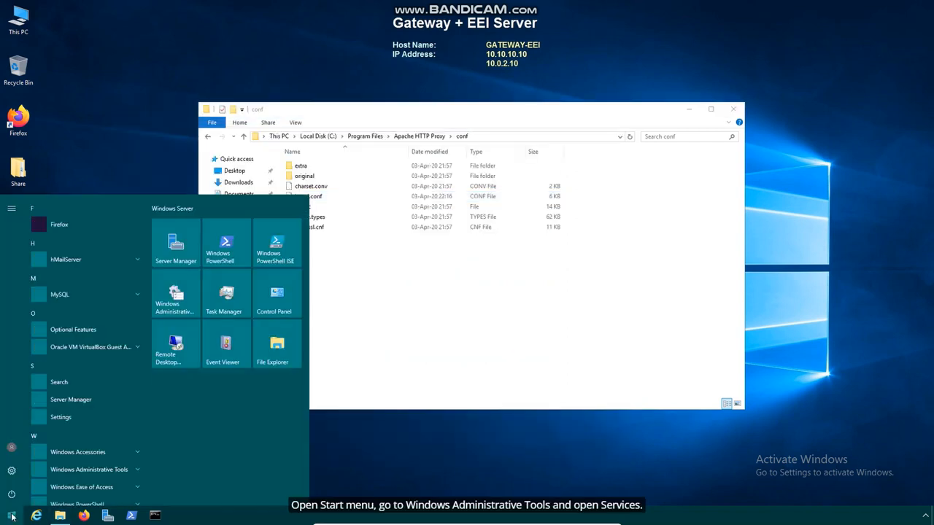
{"action": "left_click", "coordinate": [183, 311]}
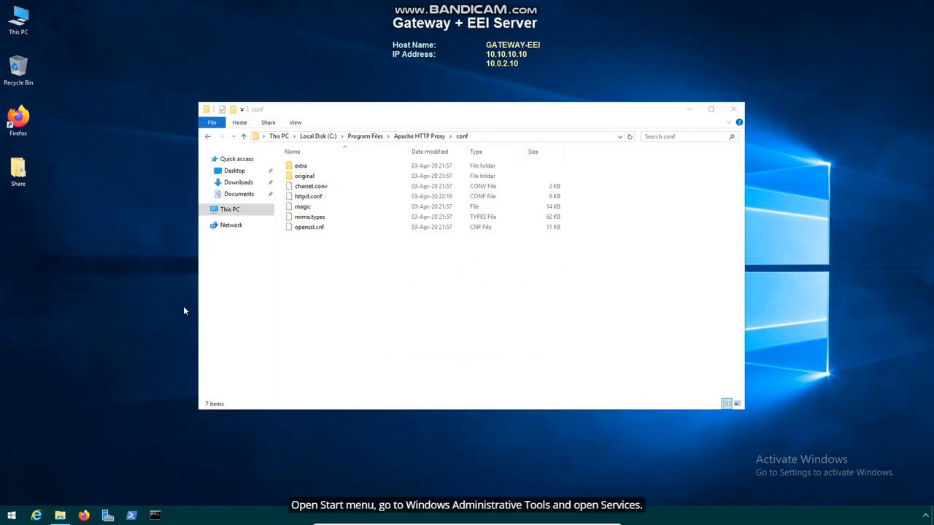
{"action": "scroll", "coordinate": [367, 292], "scroll_direction": "down", "scroll_amount": 2}
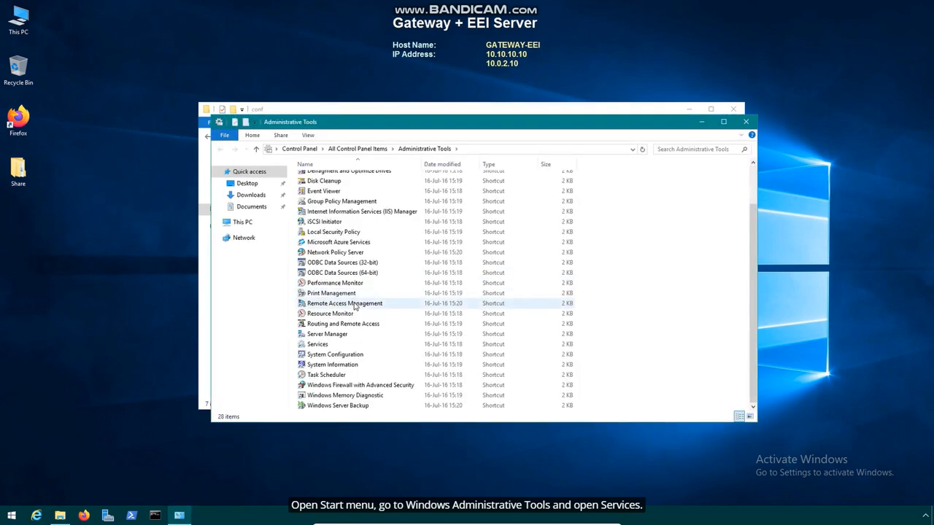
{"action": "double_click", "coordinate": [347, 344]}
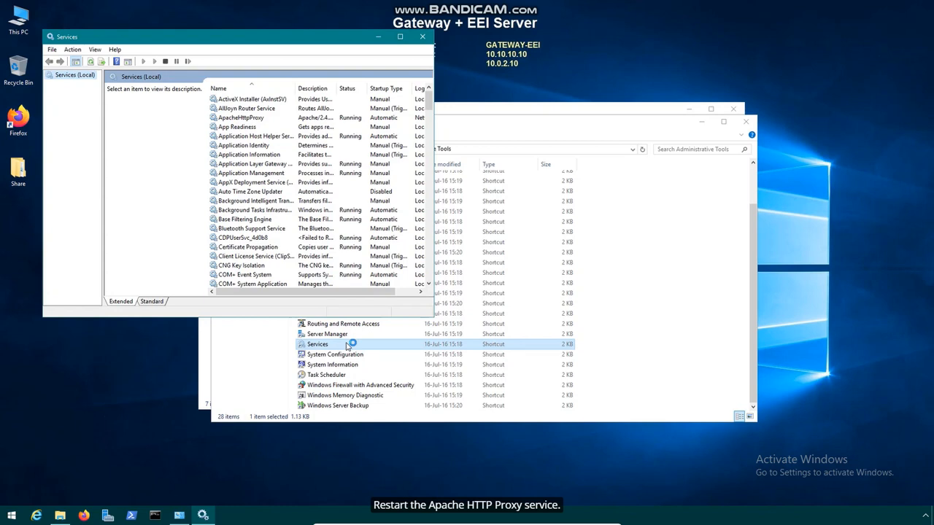
{"action": "right_click", "coordinate": [272, 119]}
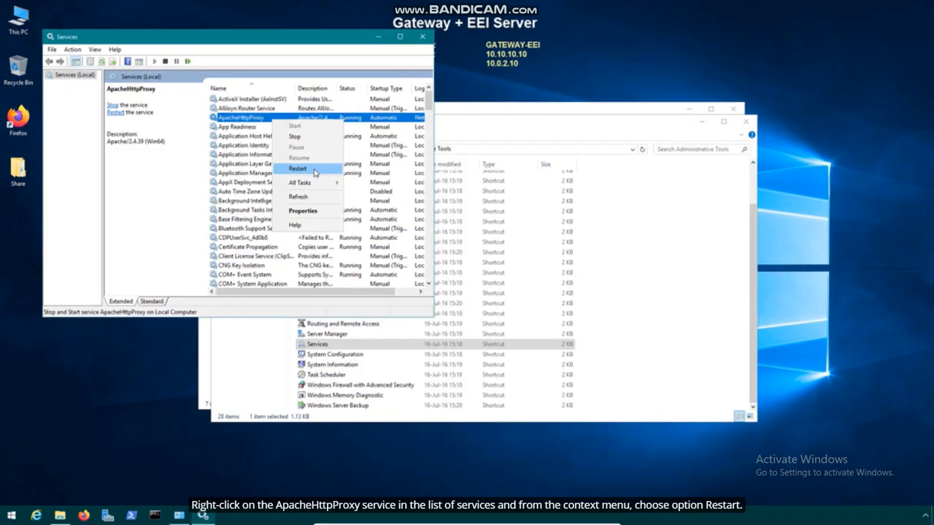
{"action": "left_click", "coordinate": [314, 172]}
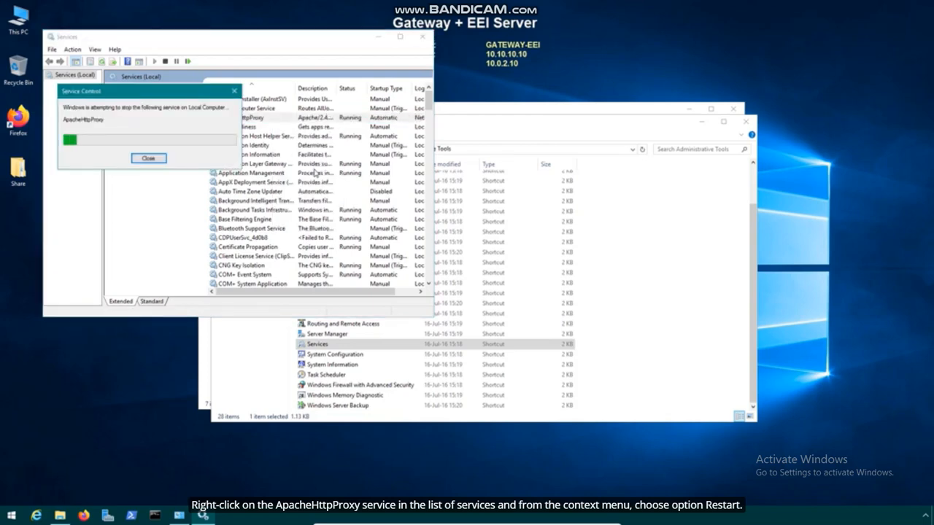